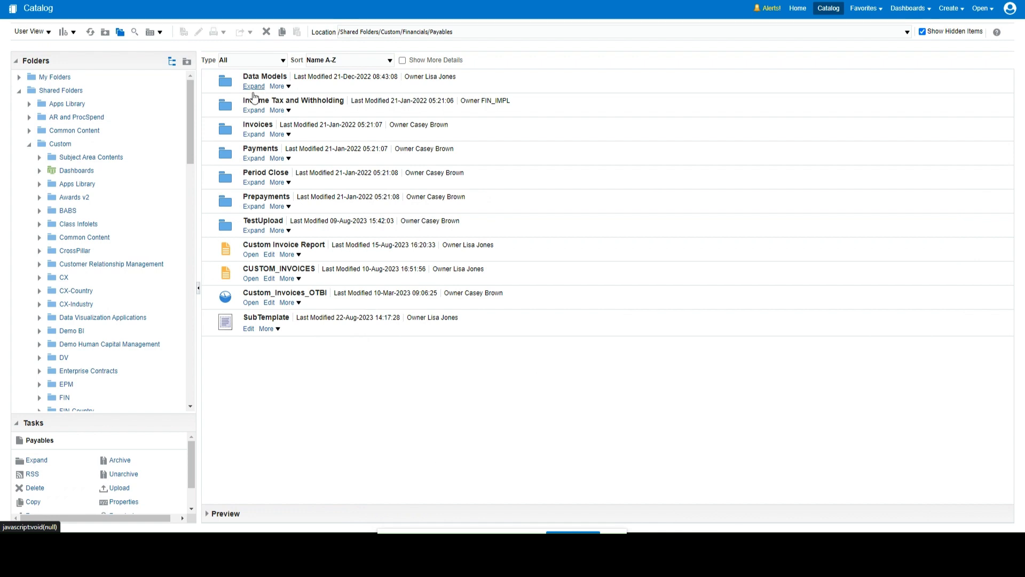
- Open the CUST_INVOICES data model from the Data Models folder and review the Inv data set's SQL query
left_click(251, 86)
left_click(251, 87)
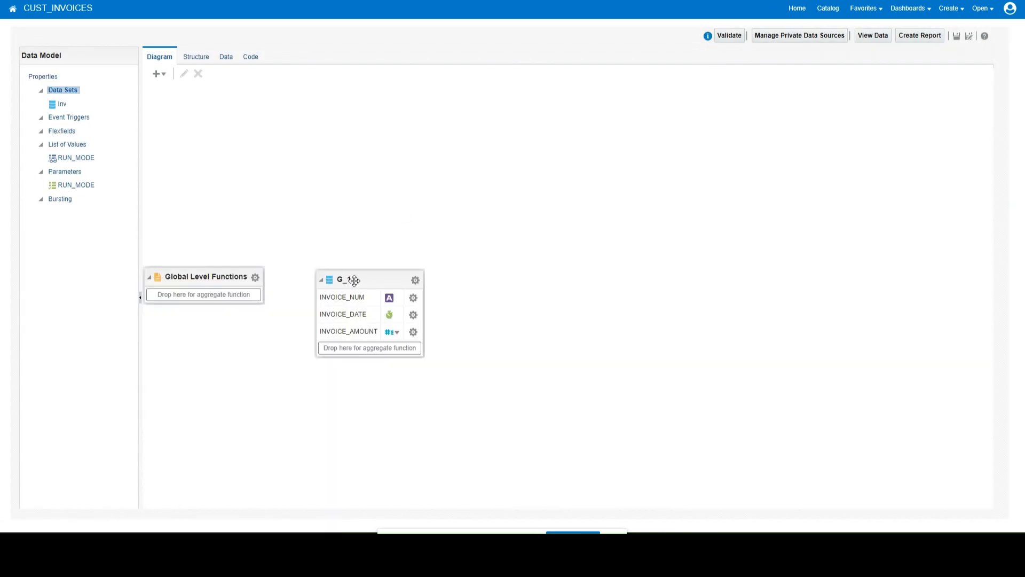
left_click(351, 279)
left_click(182, 75)
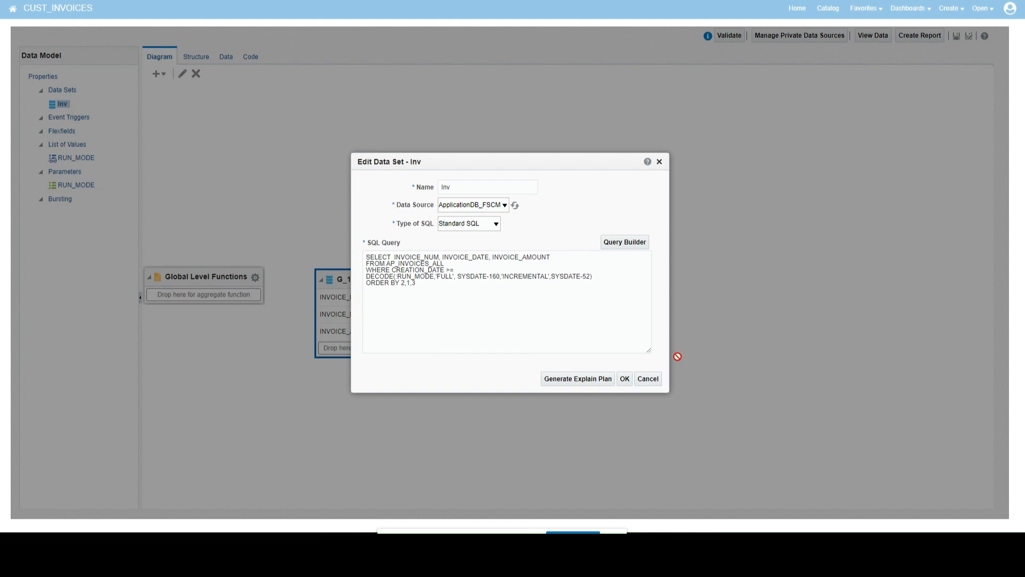
left_click(647, 380)
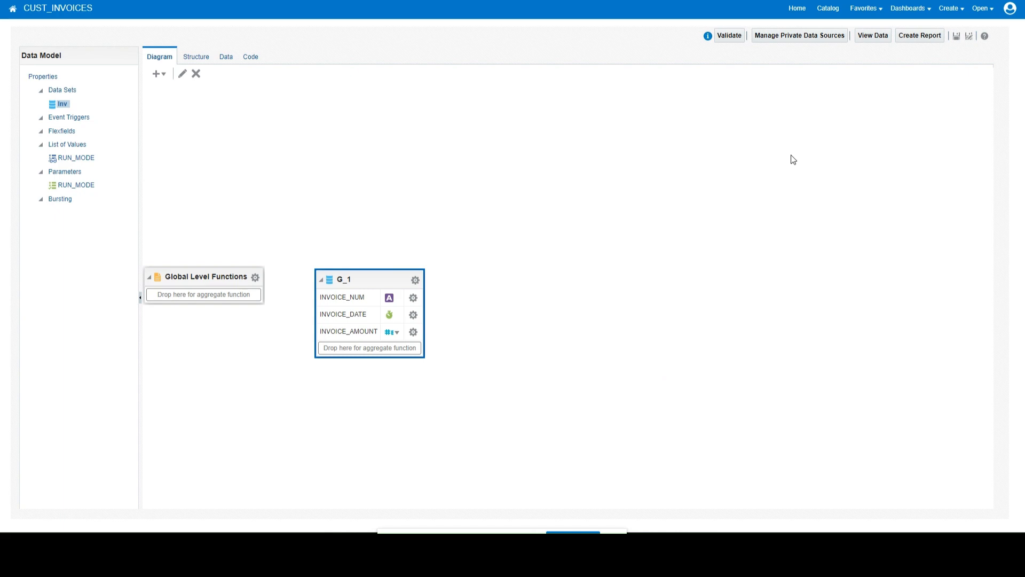
- View the CUST_INVOICES data model's rows for RUN_MODE FULL in table form
left_click(873, 39)
left_click(212, 93)
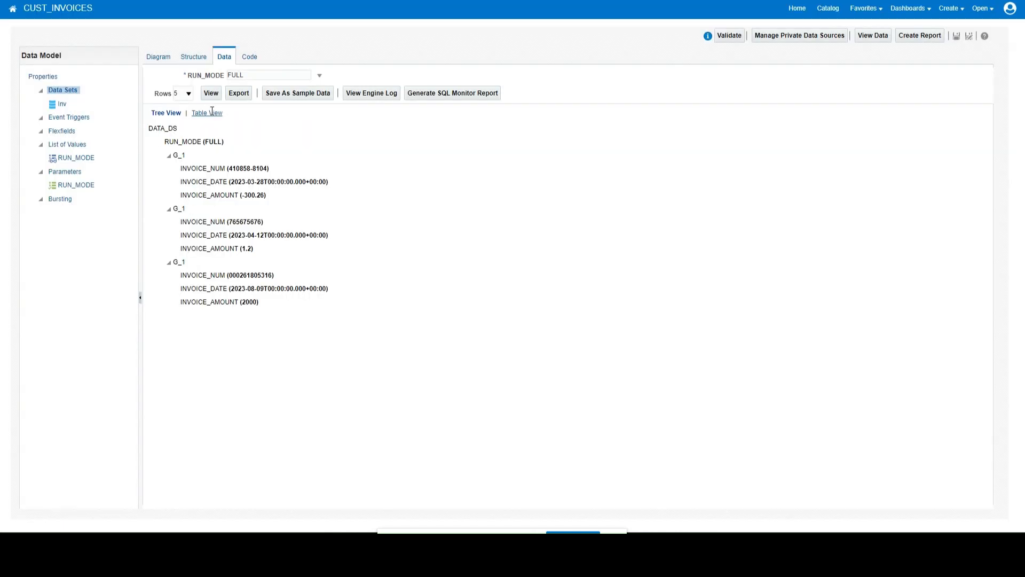
left_click(206, 112)
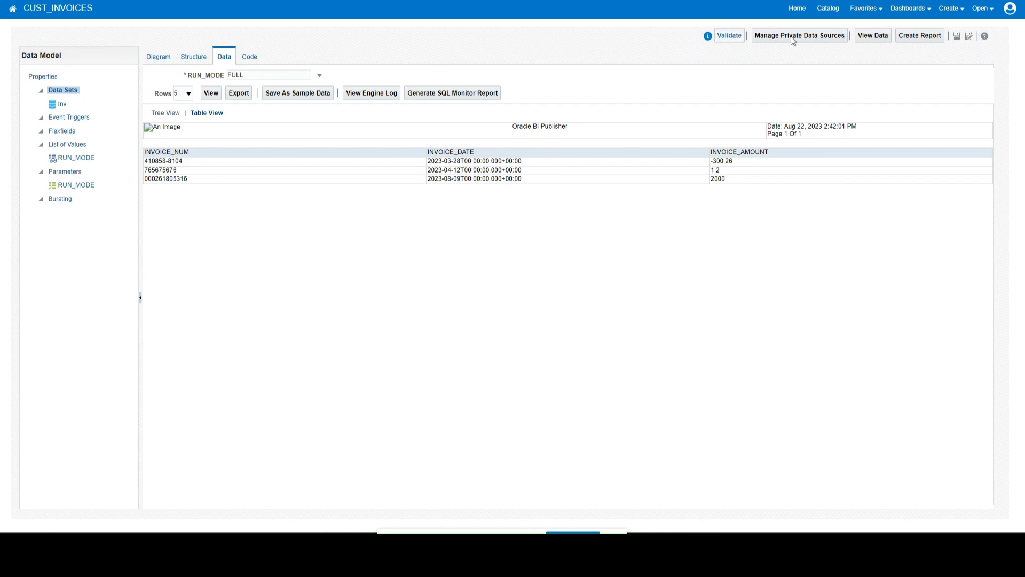
- Return to the catalog and open the Payables folder under Shared Folders/Custom/Financials
left_click(834, 12)
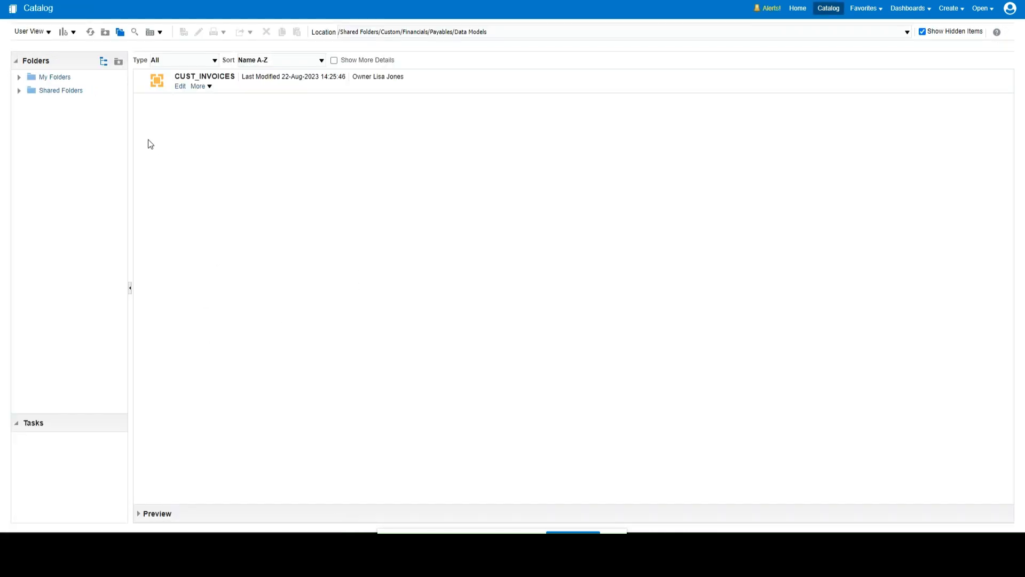
left_click_drag(130, 166, 185, 166)
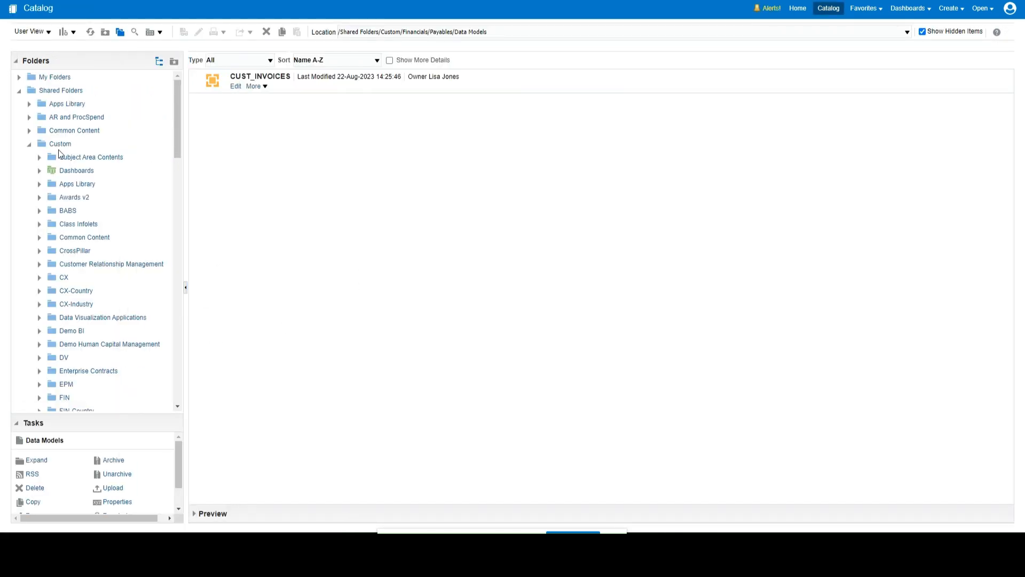
scroll(72, 225, "down", 3)
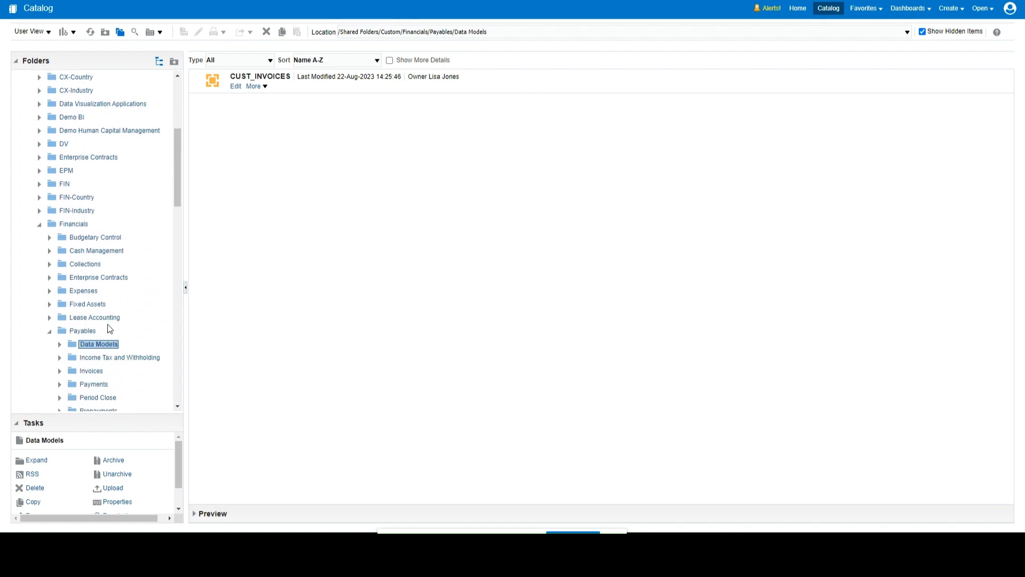
left_click(84, 332)
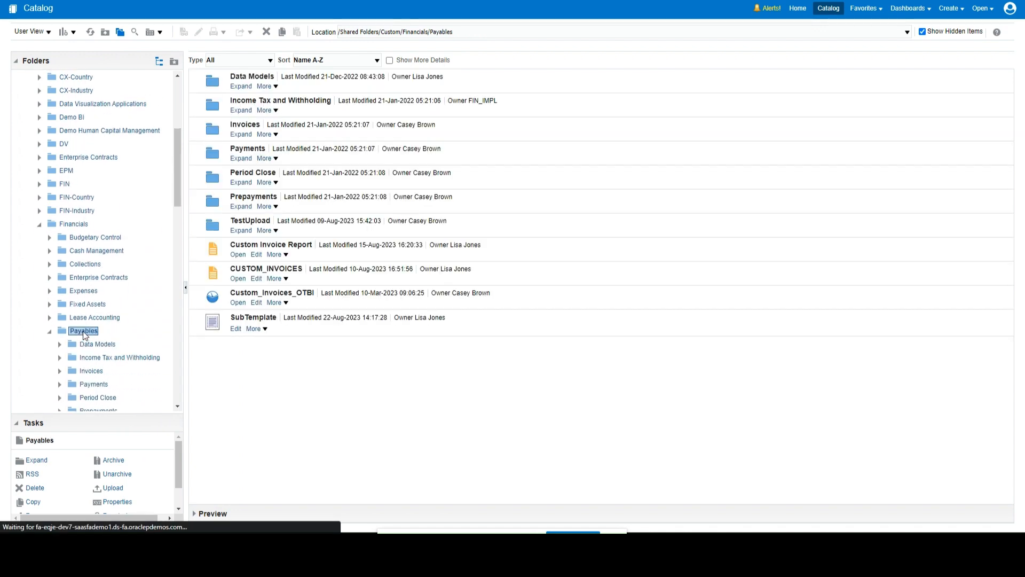
- Download the CUSTOM_INVOICES report's layout template as CUSTOM_INVOICES.rtf to the Downloads/Test folder and open the file
left_click(256, 280)
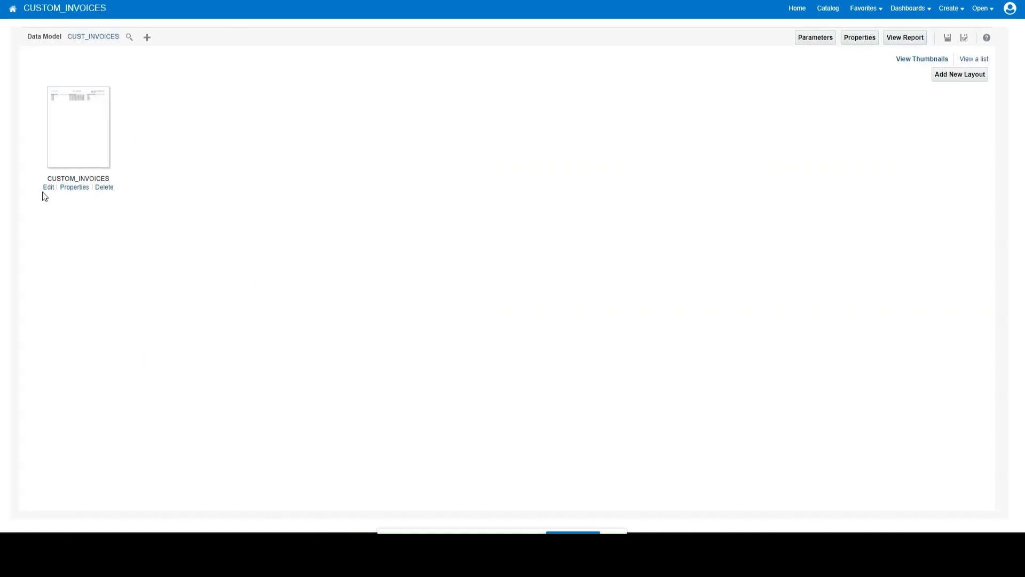
left_click(48, 187)
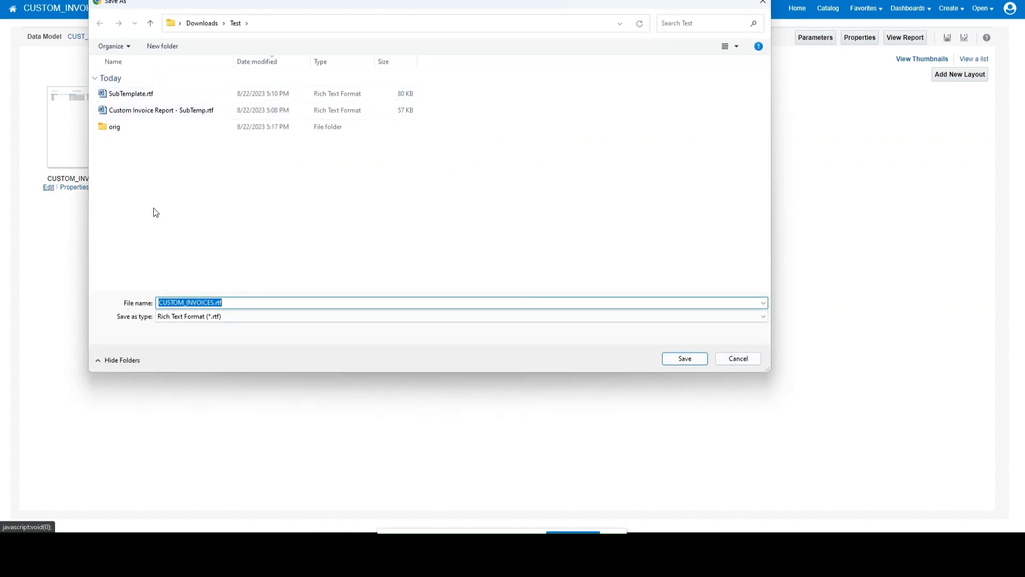
left_click(683, 359)
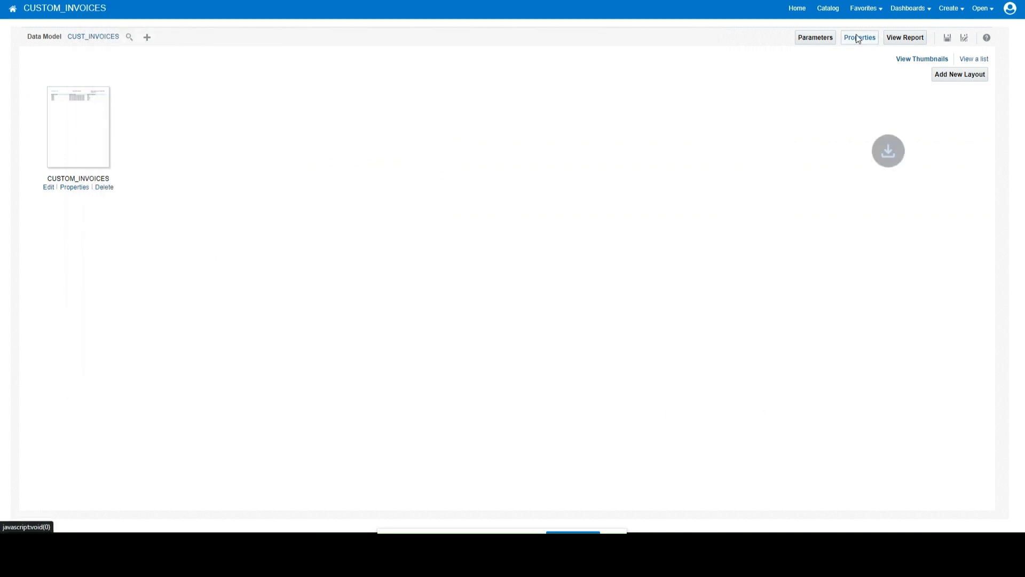
left_click(886, 0)
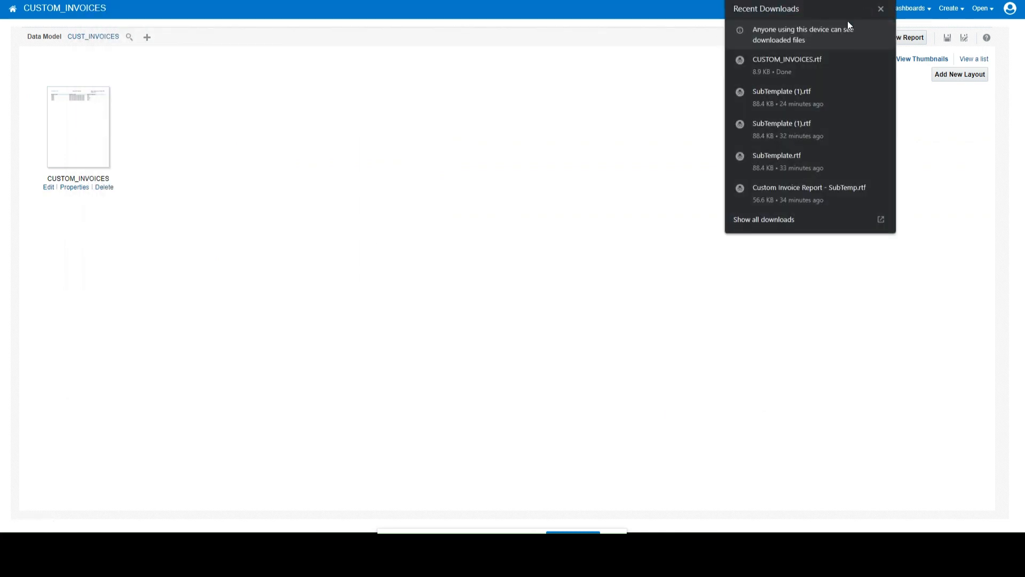
left_click(796, 63)
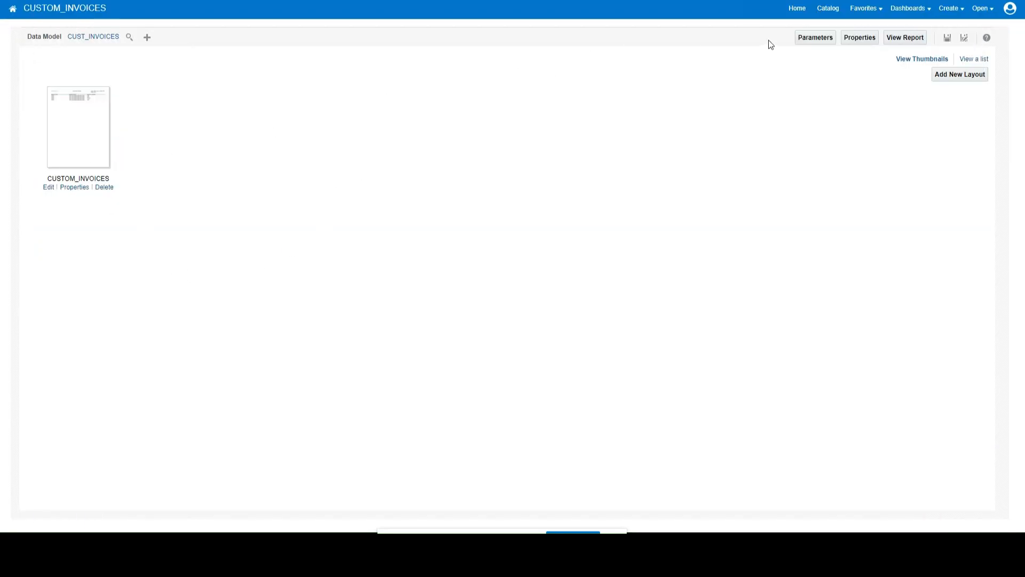
- View the CUSTOM_INVOICES report output and return to the Payables folder in the catalog
left_click(905, 37)
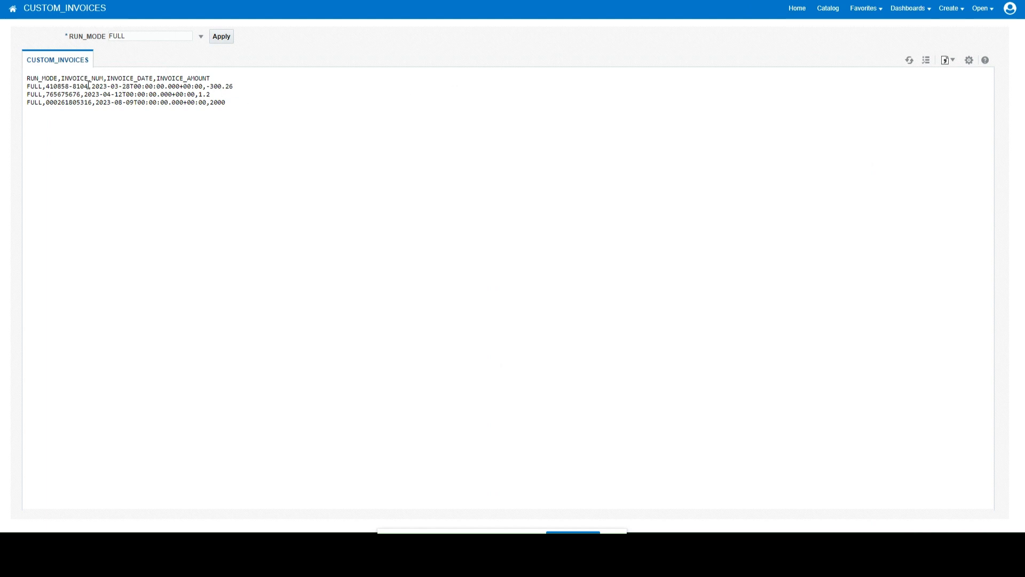
left_click(826, 11)
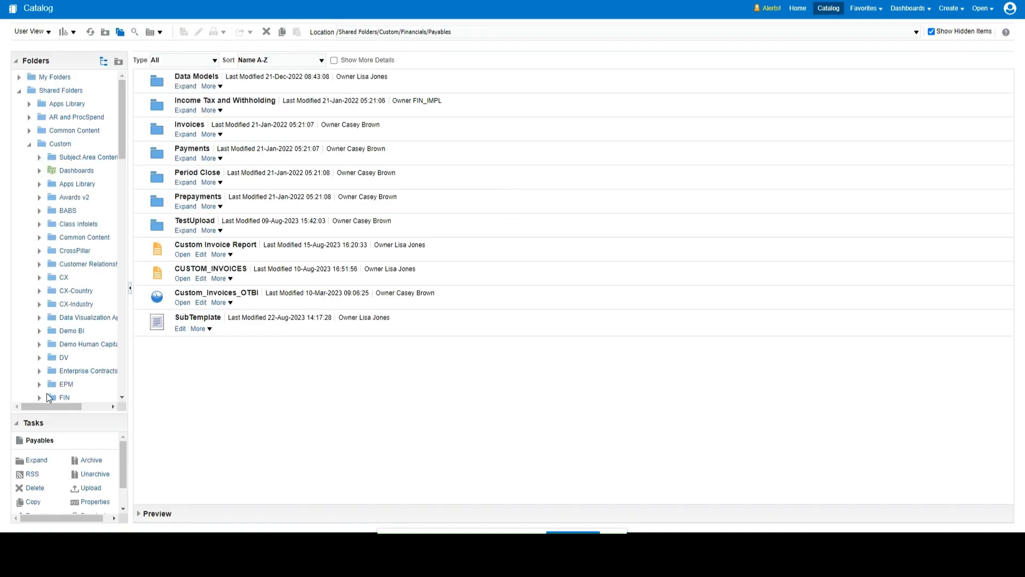
left_click_drag(135, 386, 231, 374)
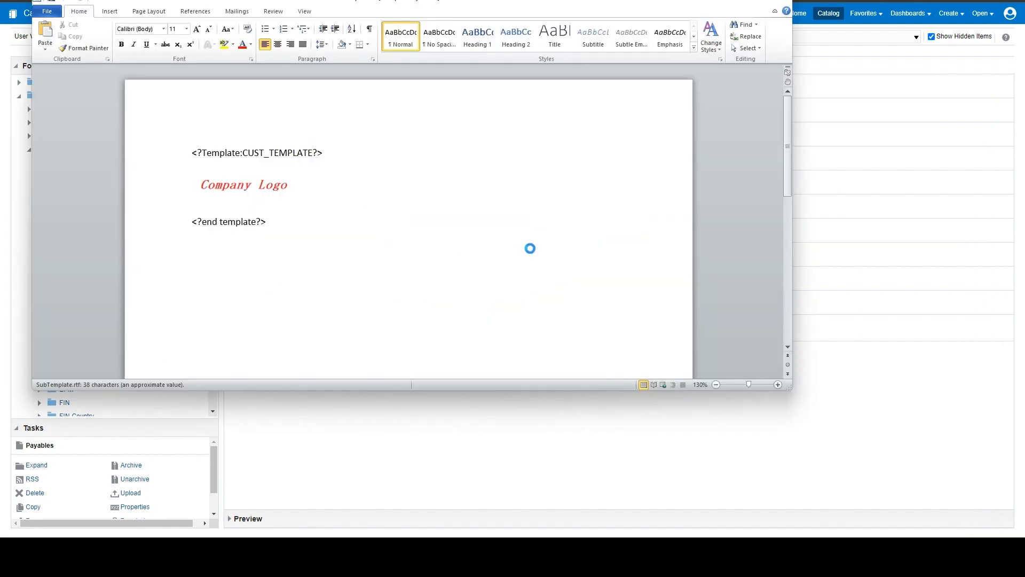
- In Word, examine the opening template tag and the template name CUST_TEMPLATE in SubTemplate.rtf
left_click_drag(530, 3, 614, 48)
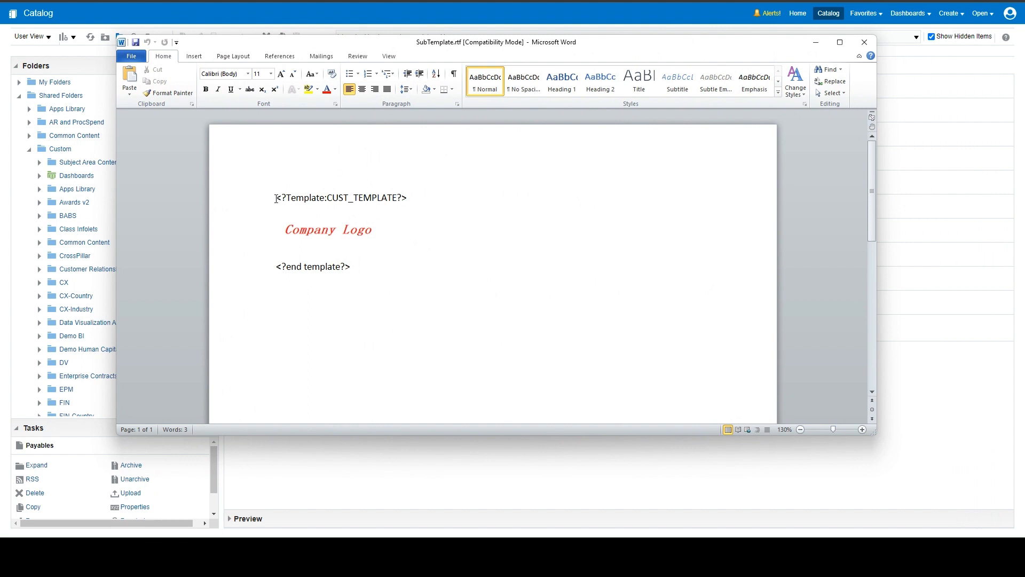
left_click_drag(276, 197, 410, 196)
left_click(325, 198)
left_click_drag(326, 197, 399, 198)
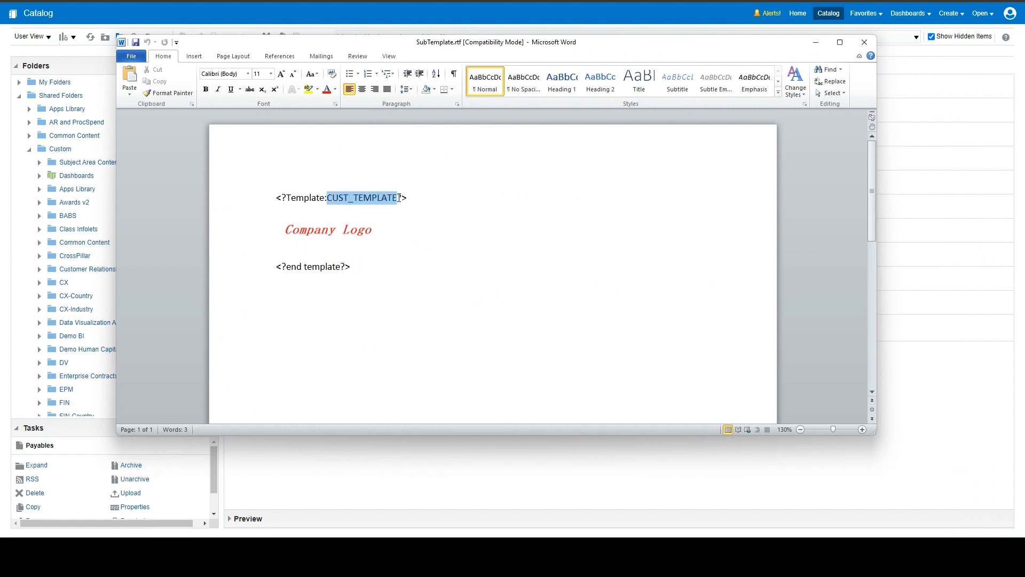
left_click(332, 199)
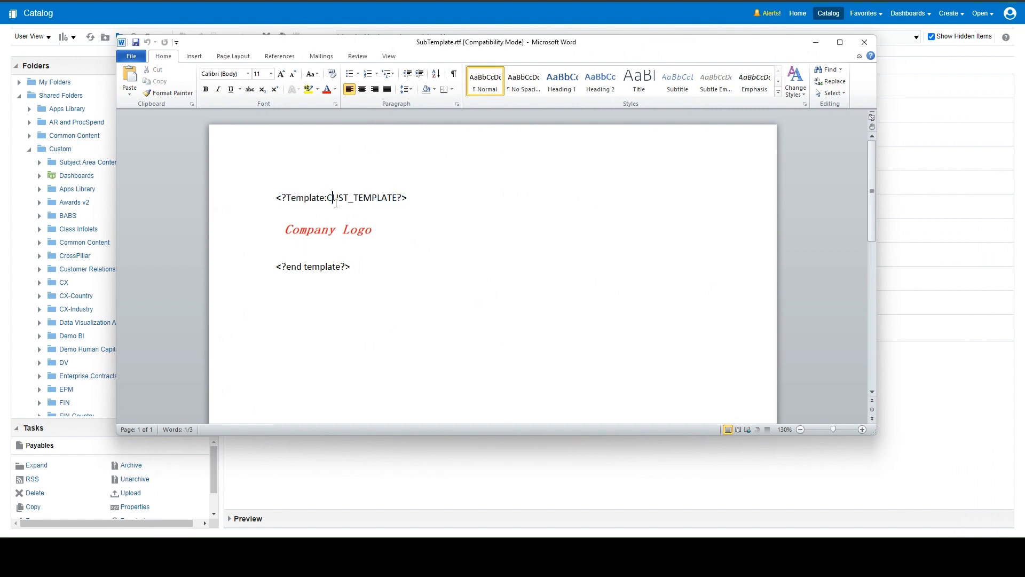
left_click_drag(276, 198, 420, 199)
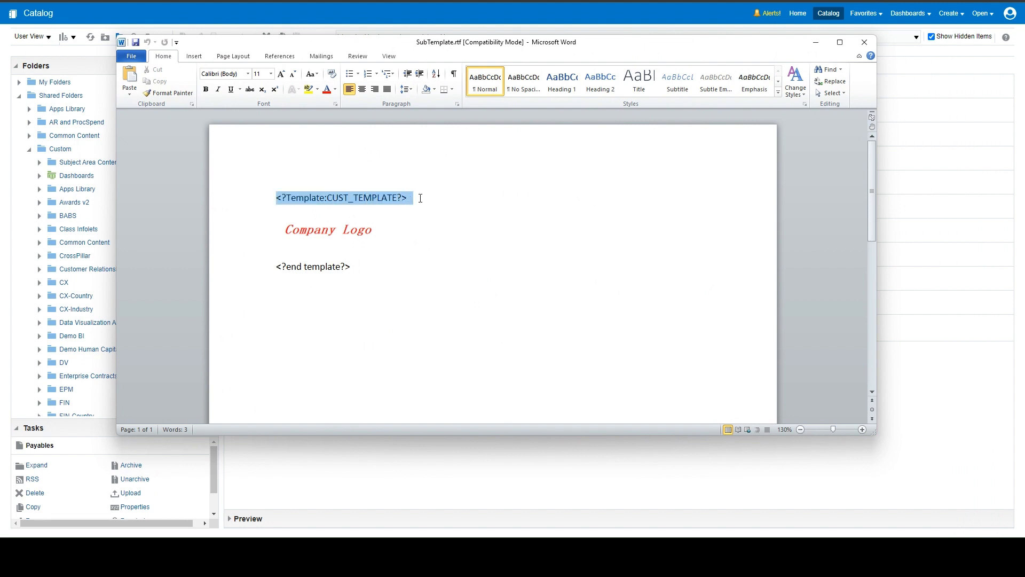
left_click(313, 198)
left_click_drag(326, 197, 397, 198)
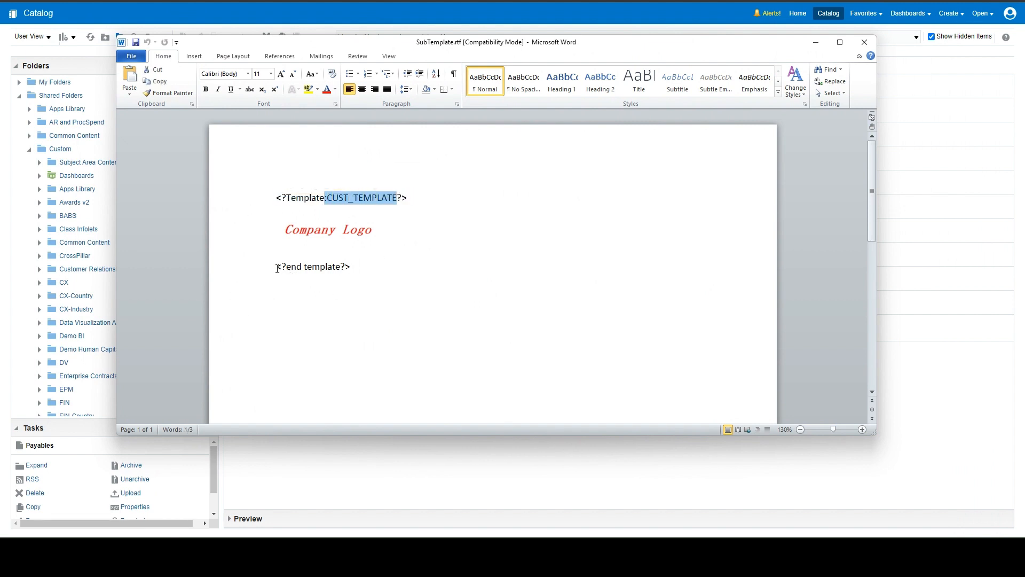
- Examine the end template tag and the Company Logo picture in SubTemplate.rtf, and close the document
left_click_drag(277, 268, 351, 269)
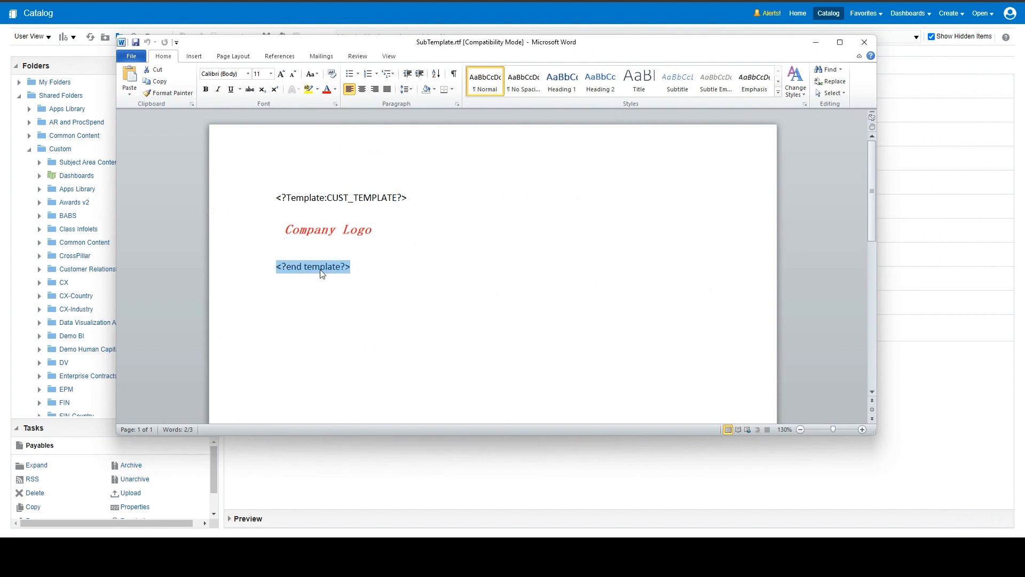
left_click(354, 267)
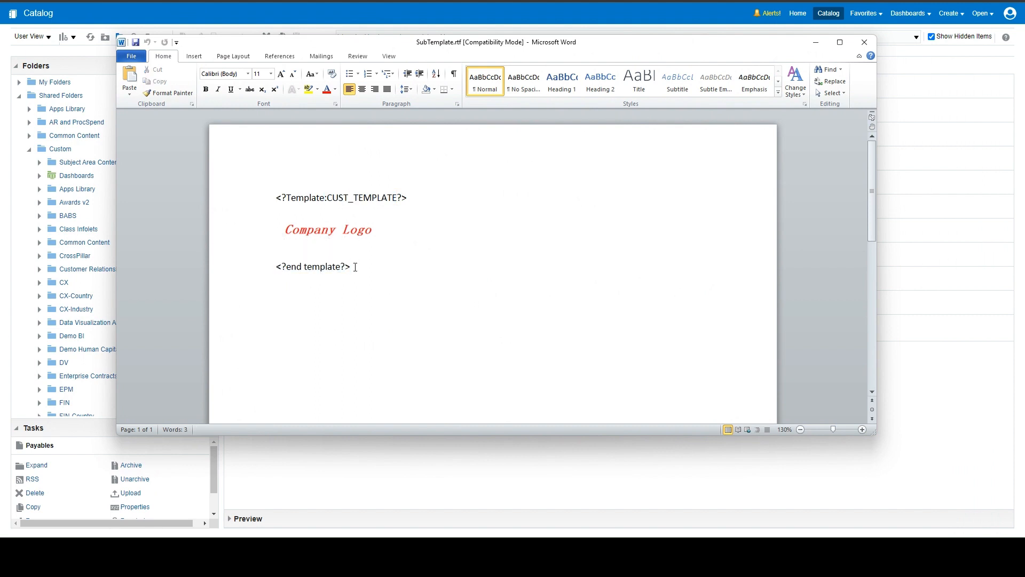
left_click(347, 233)
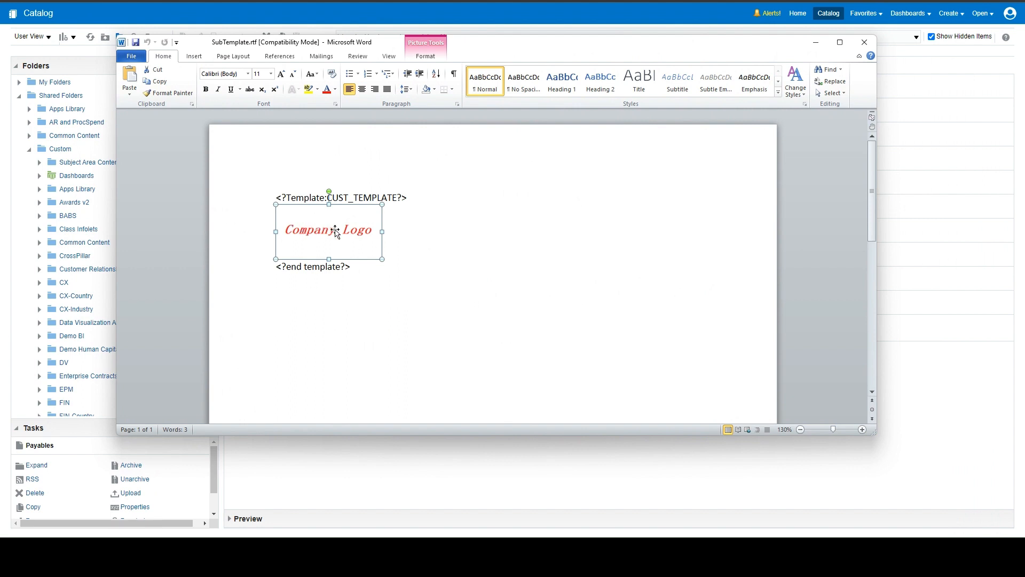
left_click(436, 273)
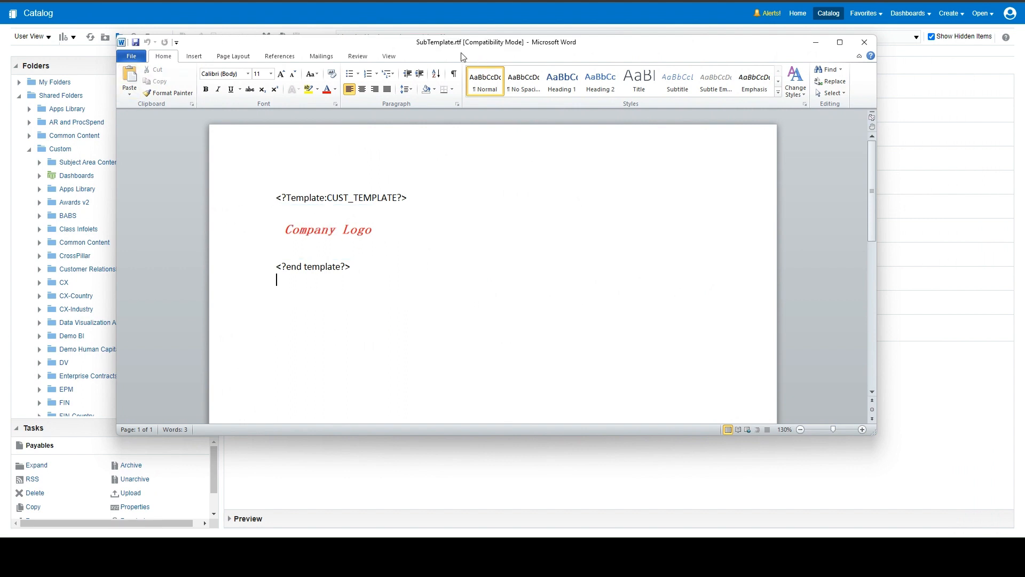
left_click(873, 46)
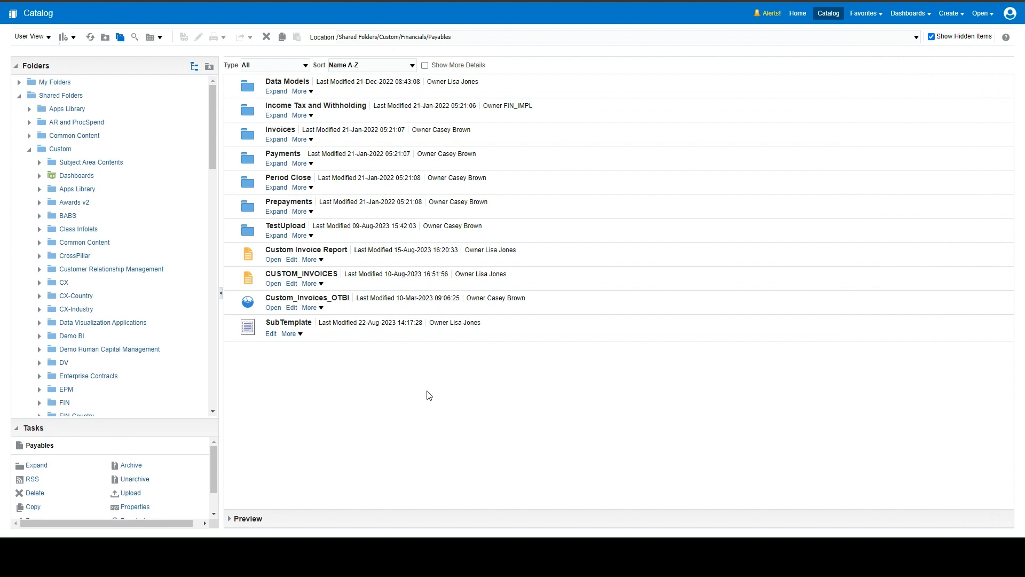
- Start a new Sub Template from the catalog to examine its template upload option, and return without saving
left_click(74, 38)
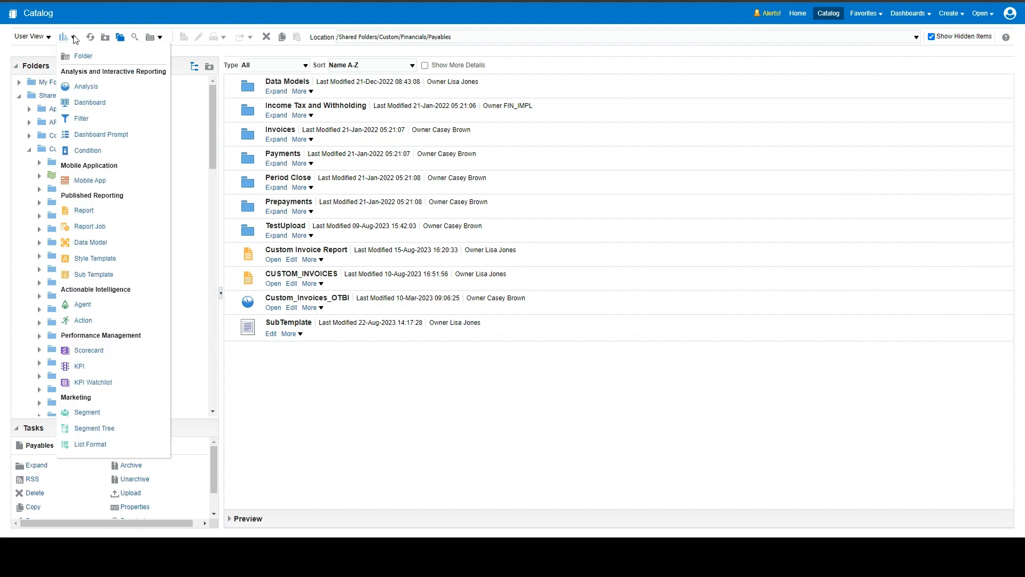
left_click(104, 278)
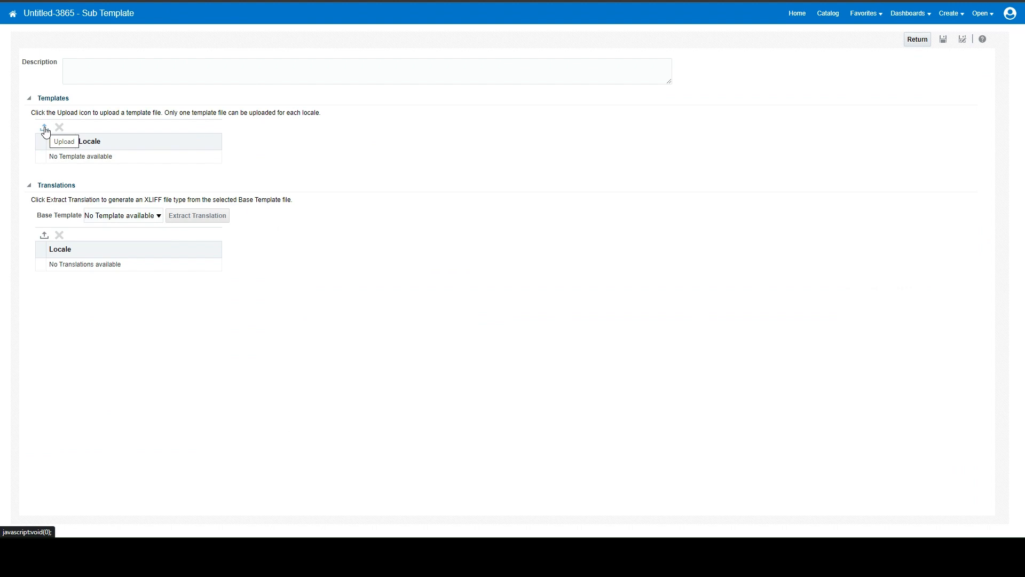
left_click(839, 15)
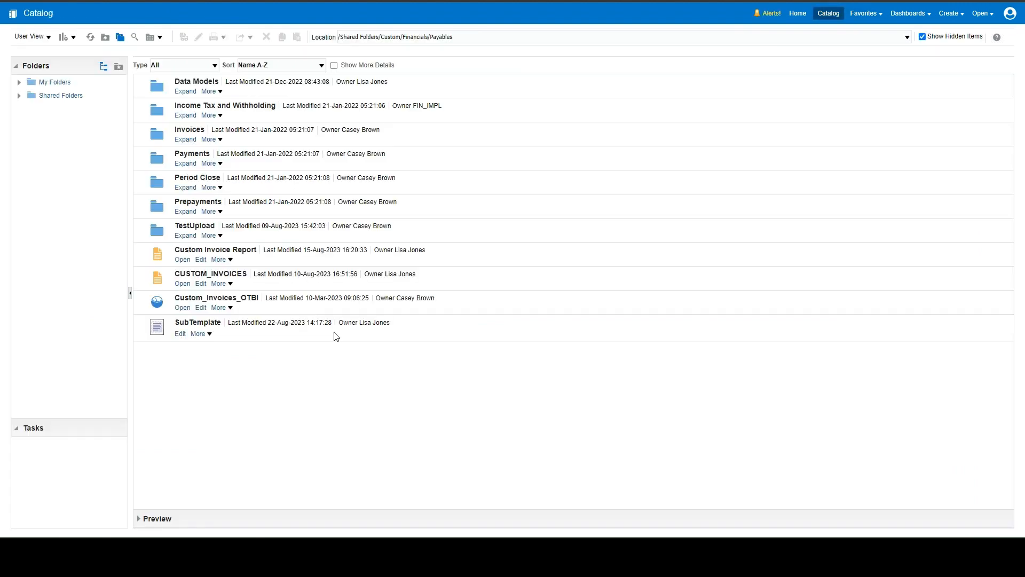
- Open SubTemplate for editing, check its English template file, and cancel saving a copy
left_click(181, 335)
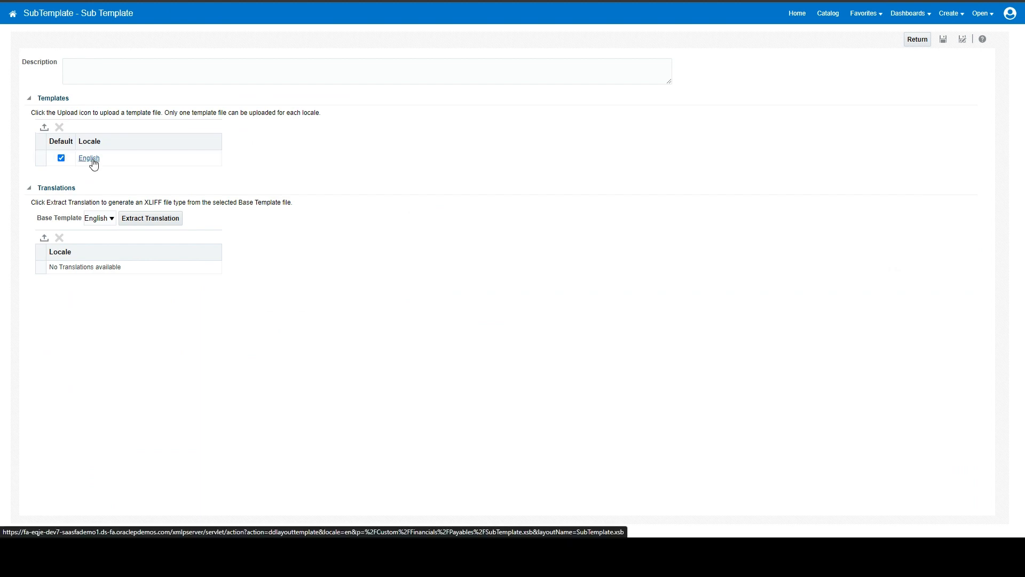
left_click(92, 160)
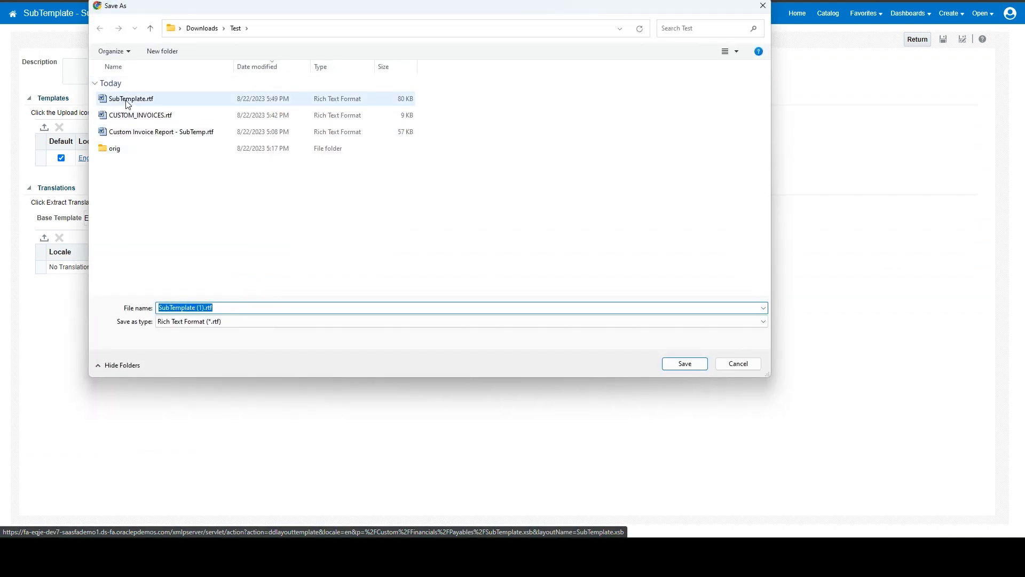
left_click(725, 368)
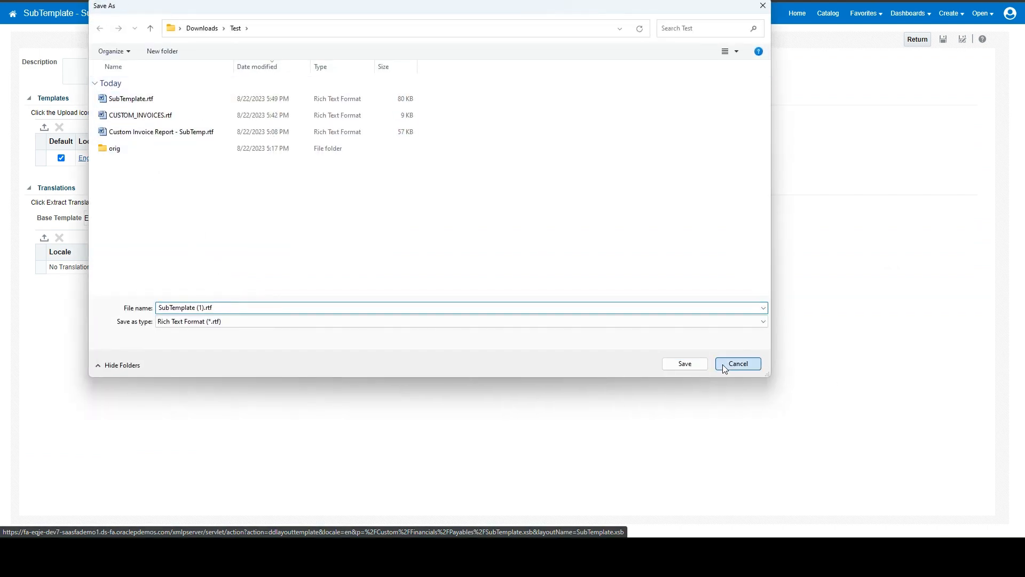
- Return to the Payables folder in the catalog and open Custom Invoice Report for editing
left_click(827, 13)
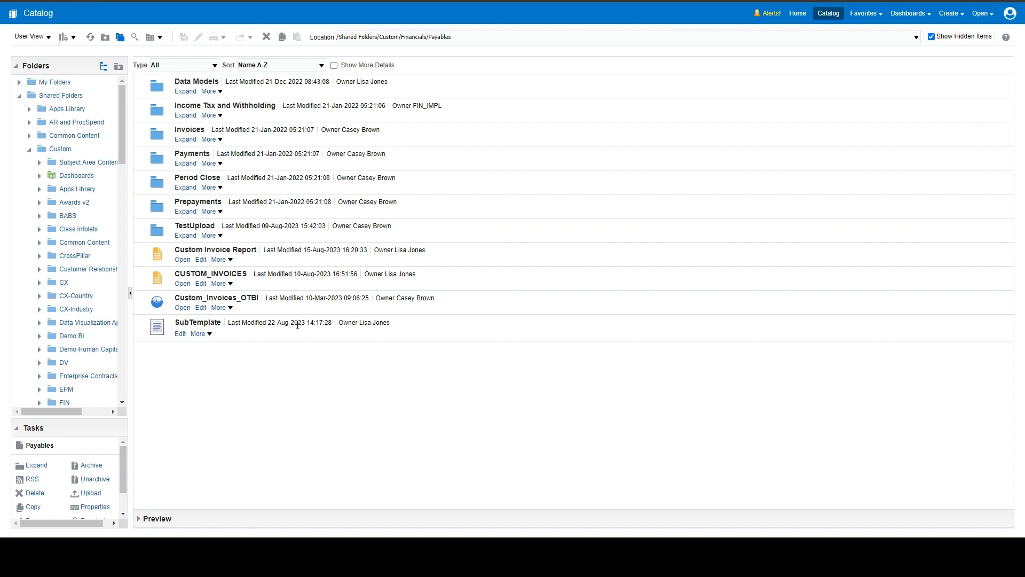
left_click(273, 261)
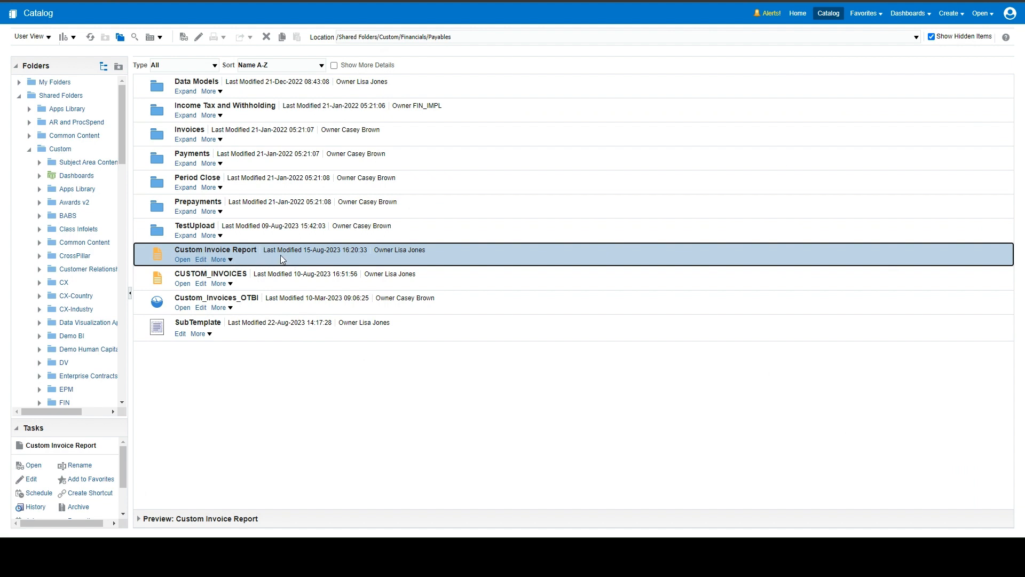
left_click(201, 260)
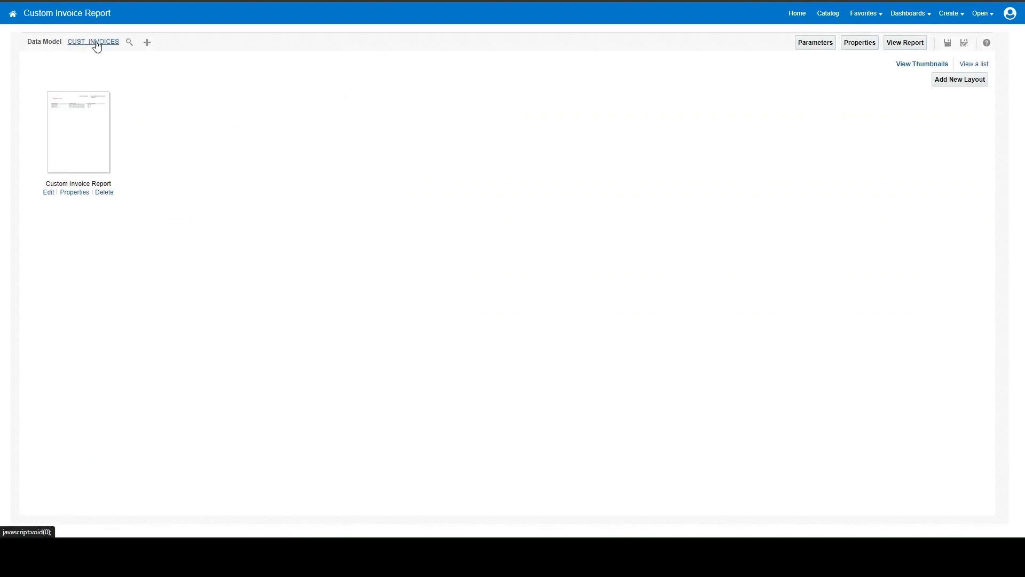
- Open the report layout's template file Custom Invoice Report - SubTemp.rtf in Word and maximize the document window
left_click(49, 194)
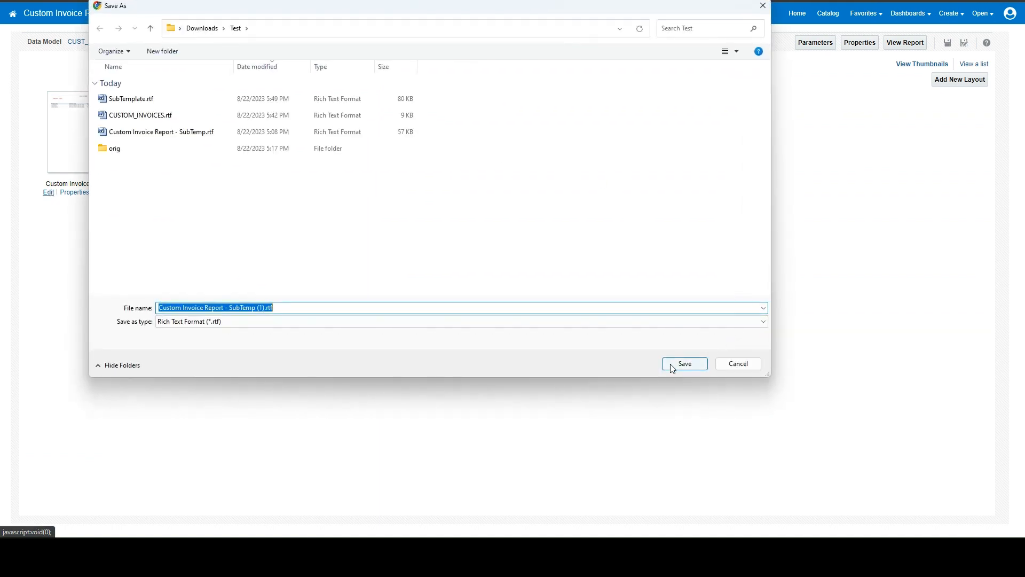
left_click(187, 132)
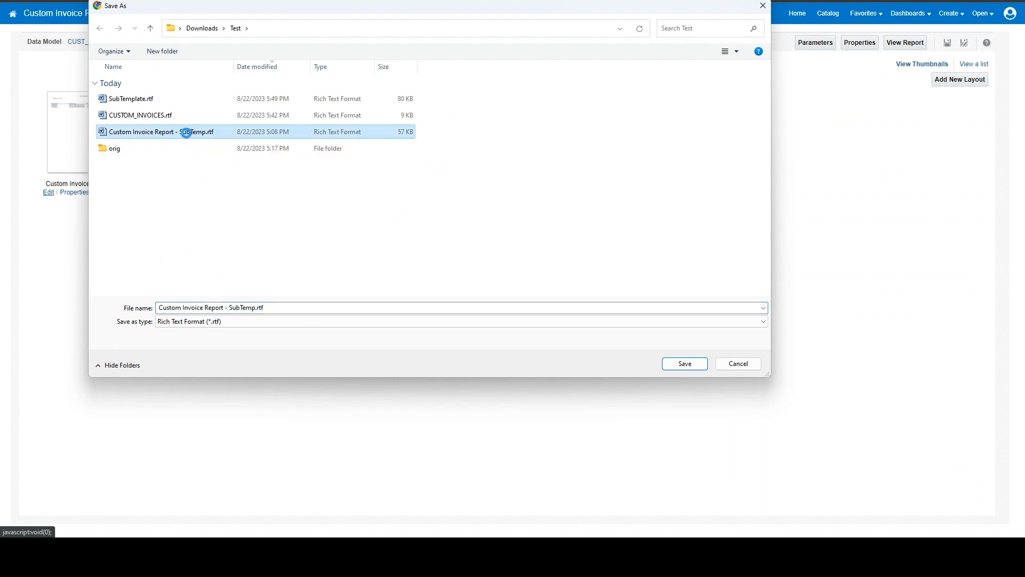
right_click(186, 133)
left_click(221, 157)
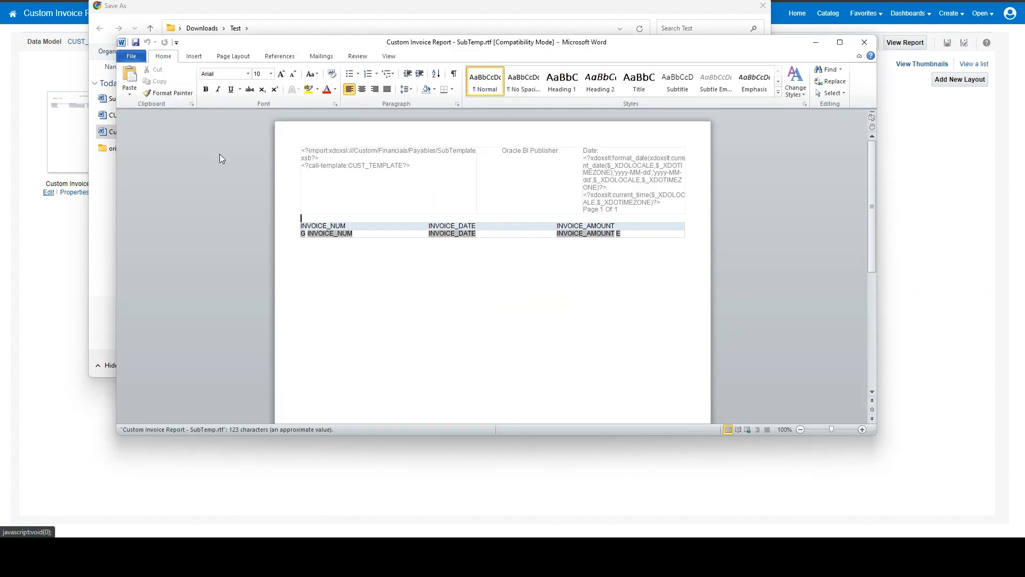
left_click(840, 43)
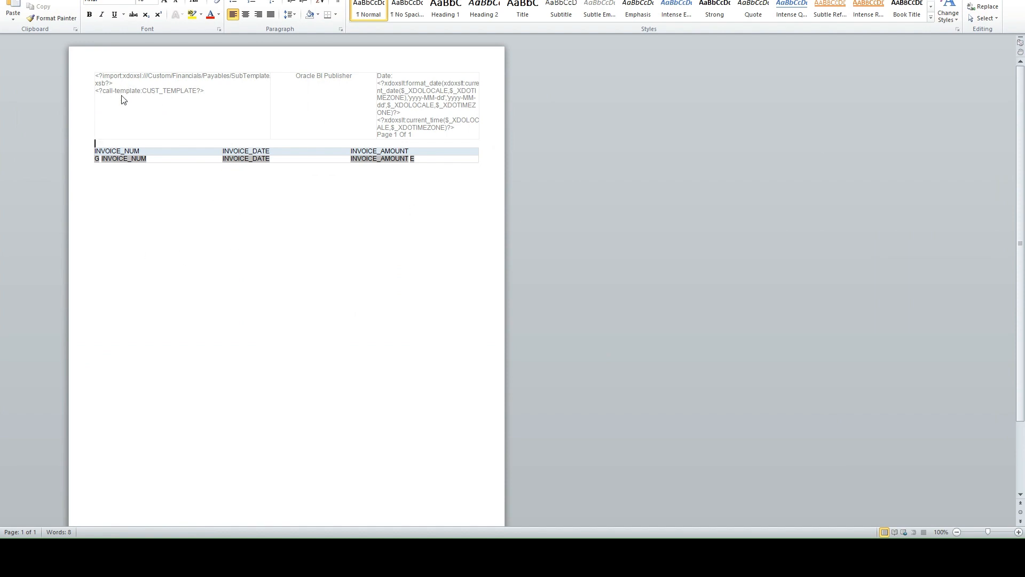
- Examine the Custom/Financials/Payables/SubTemplate.xsb path in the header's import statement, and dismiss the layout file's save dialog
double_click(159, 100)
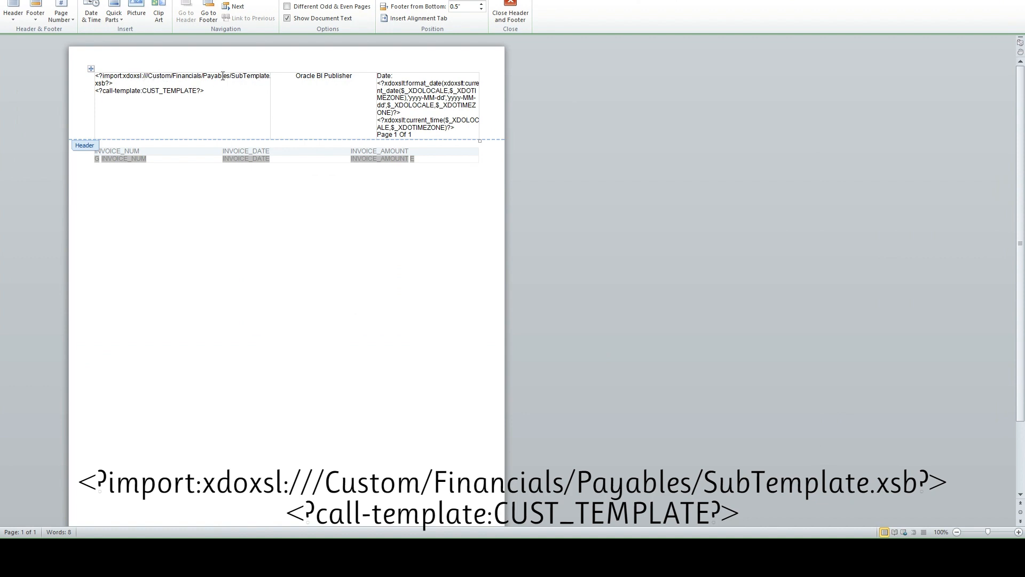
double_click(155, 77)
double_click(182, 76)
left_click(201, 77)
double_click(216, 78)
double_click(235, 78)
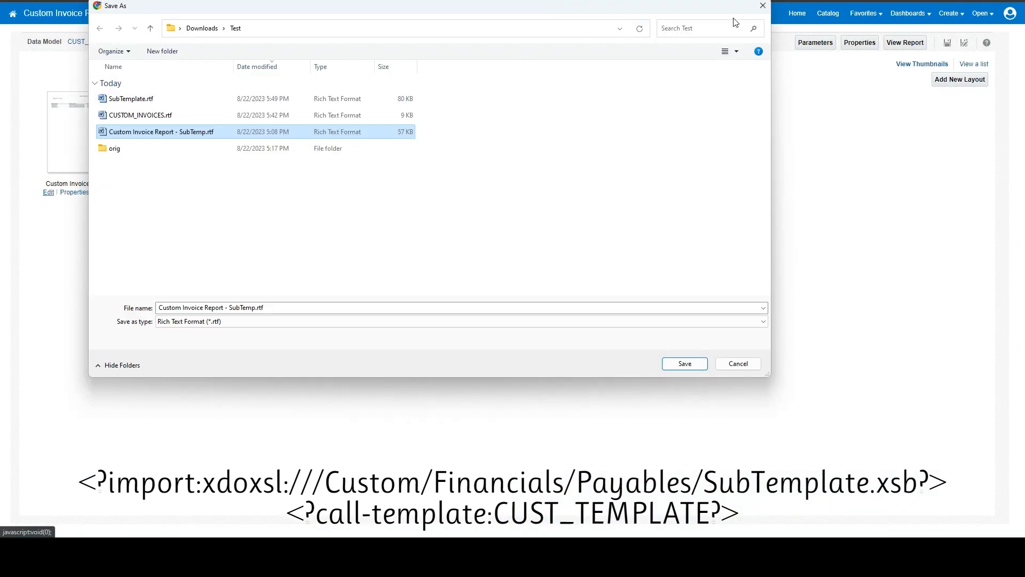
left_click(751, 7)
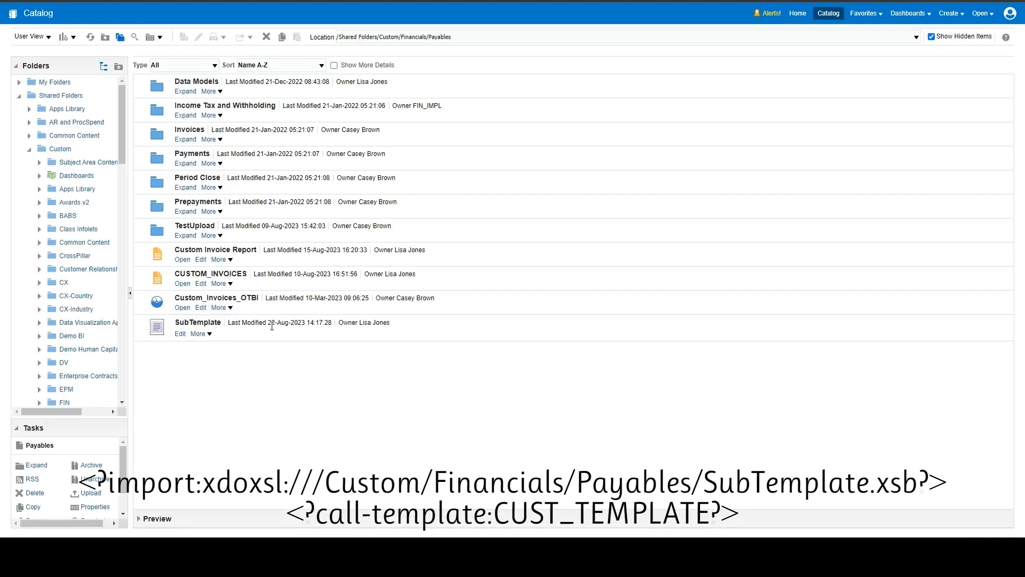
- Open the properties of SubTemplate in the catalog and examine its compositeSignature extension
left_click(255, 331)
left_click(201, 333)
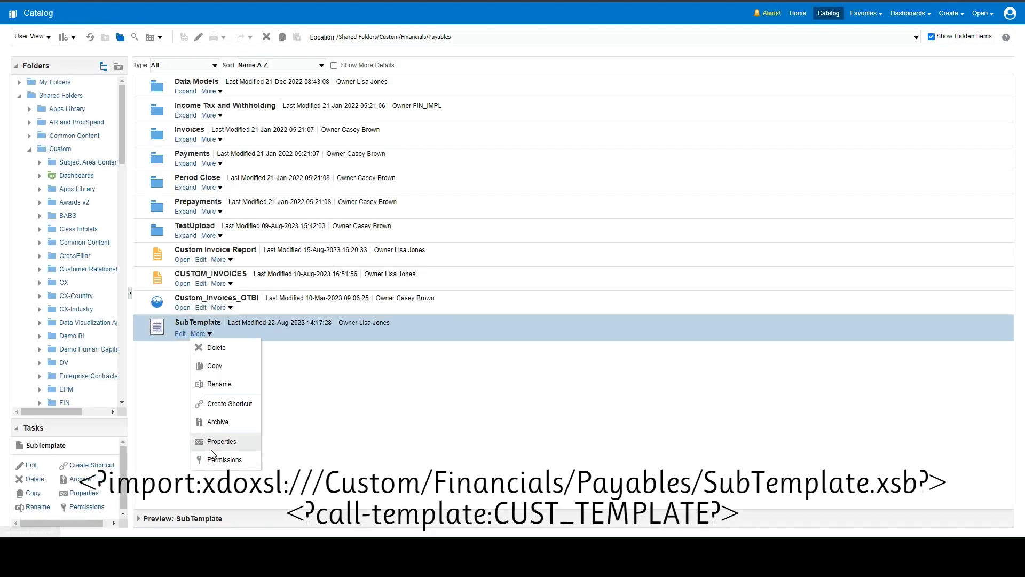
left_click(214, 443)
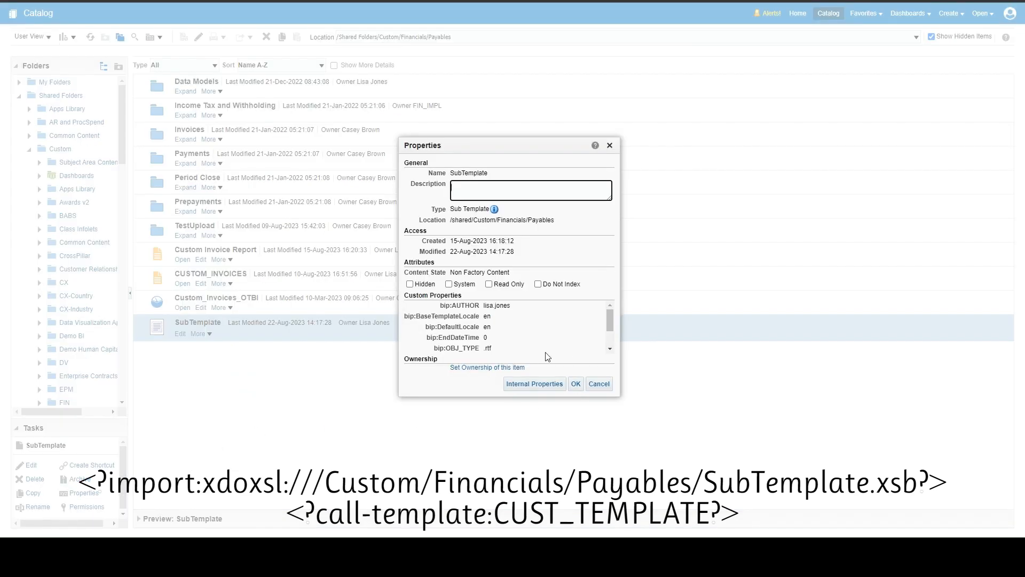
scroll(563, 345, "down", 2)
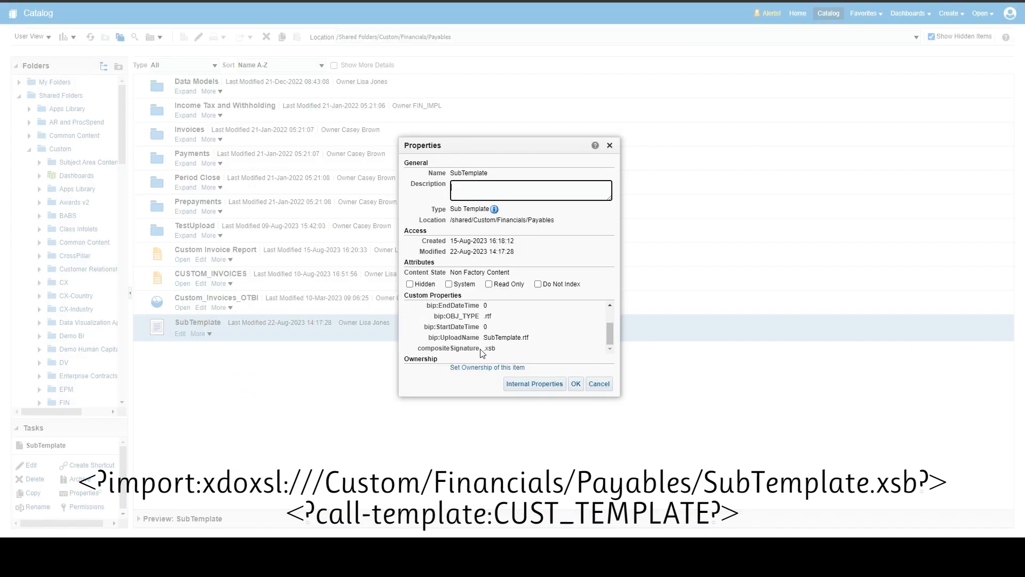
left_click_drag(485, 348, 507, 351)
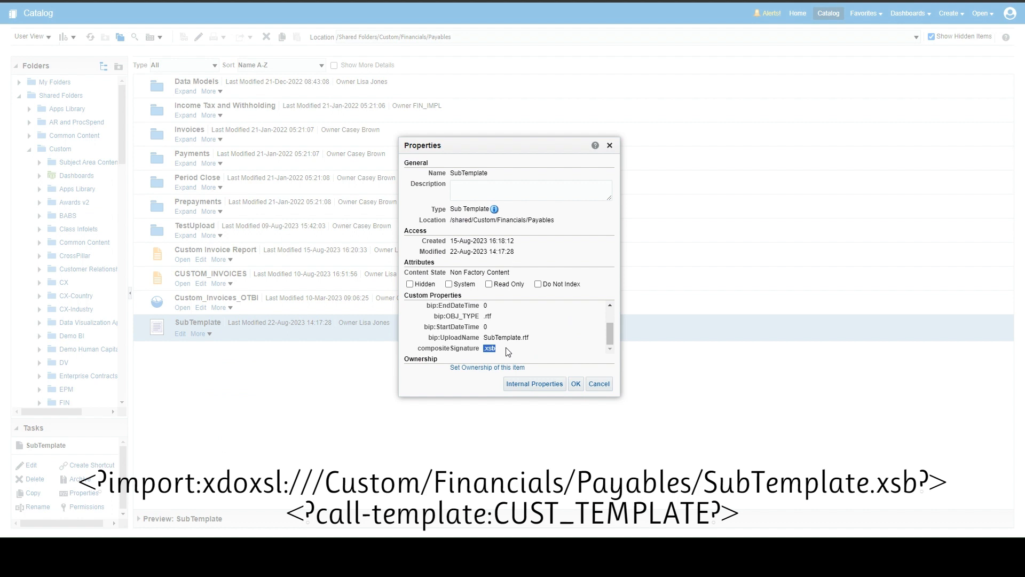
- Examine SubTemplate's location path from /Custom onward, and cancel the properties
left_click_drag(450, 220, 569, 222)
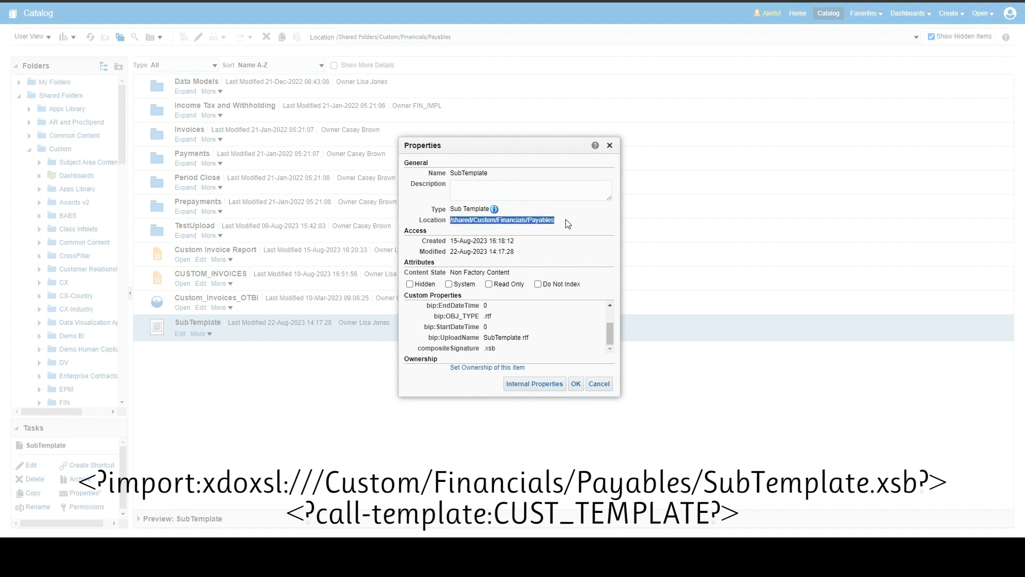
left_click(463, 221)
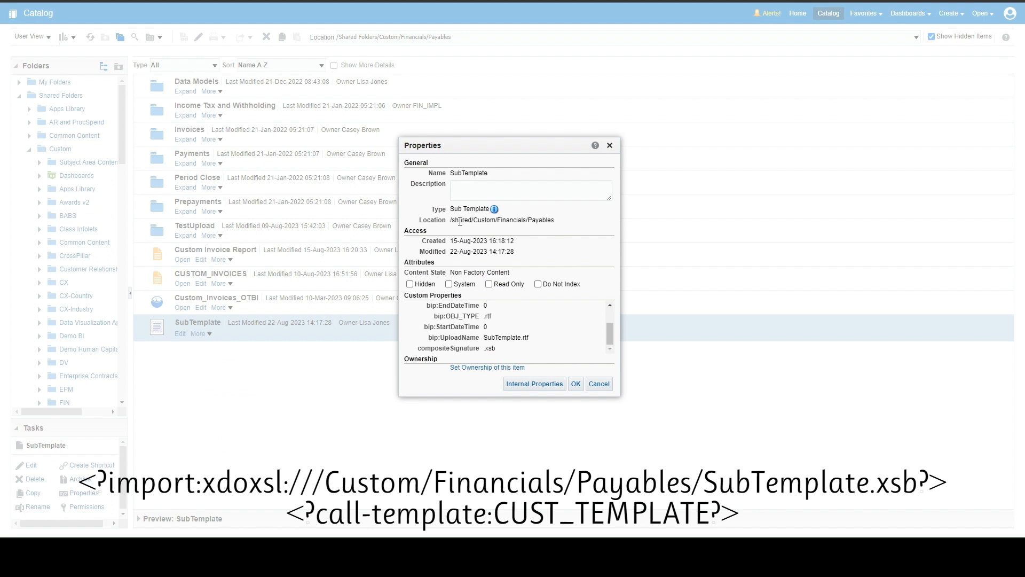
left_click_drag(472, 220, 595, 220)
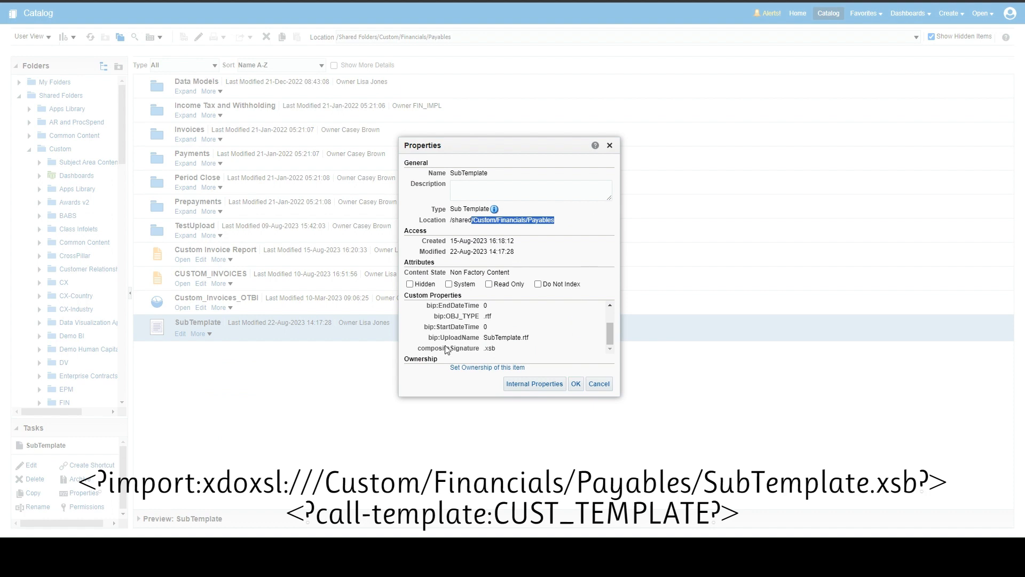
left_click(598, 384)
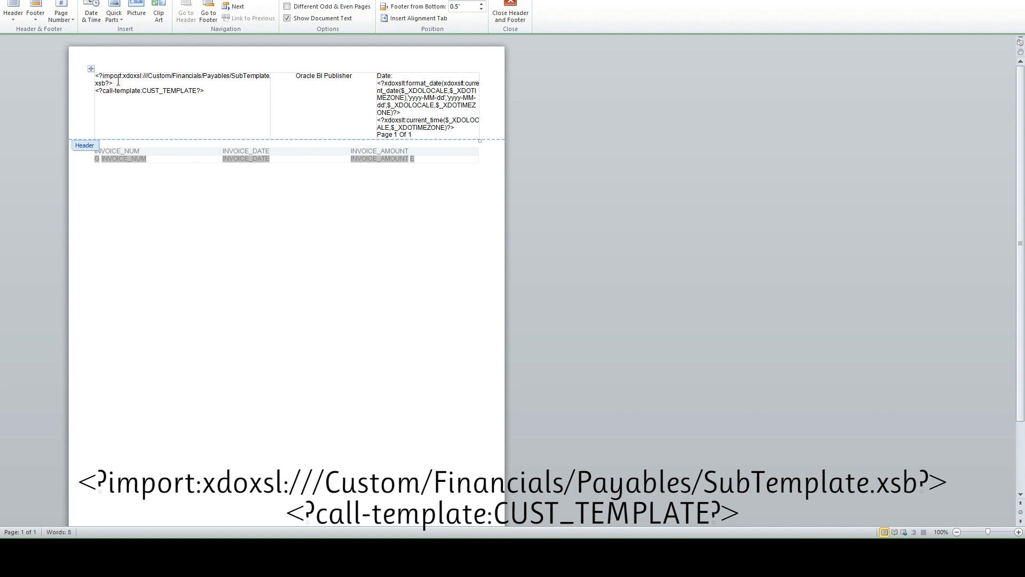
- In Word, examine the header's import statement and compare the called template with the CUST_TEMPLATE name in SubTemplate.rtf
left_click_drag(118, 81, 96, 76)
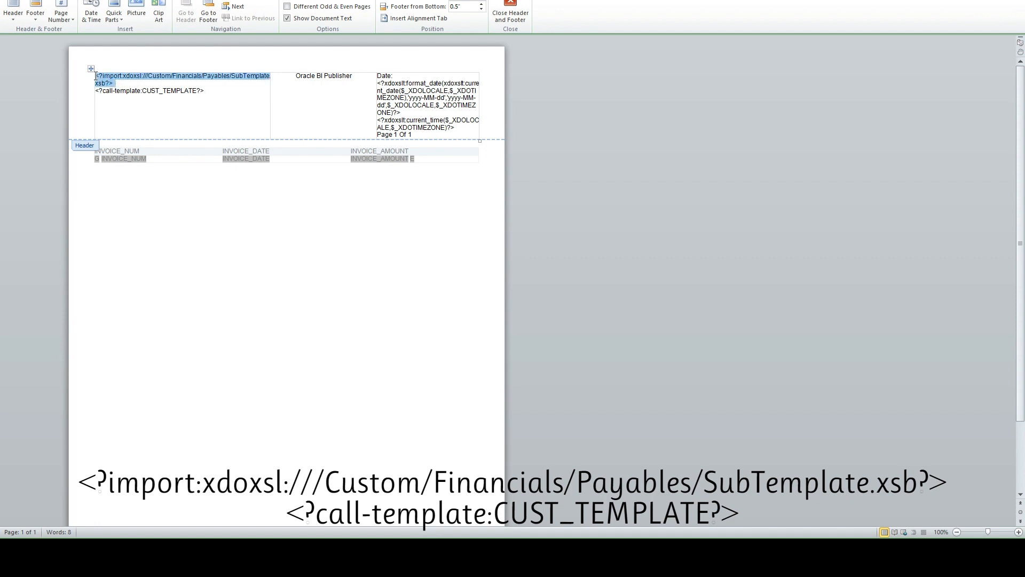
left_click(132, 84)
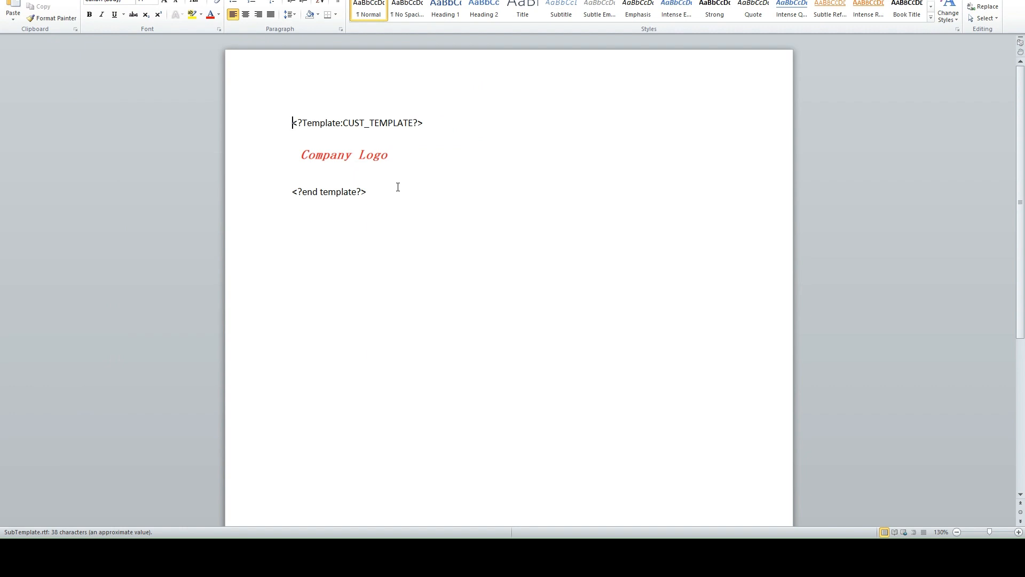
left_click_drag(342, 123, 413, 123)
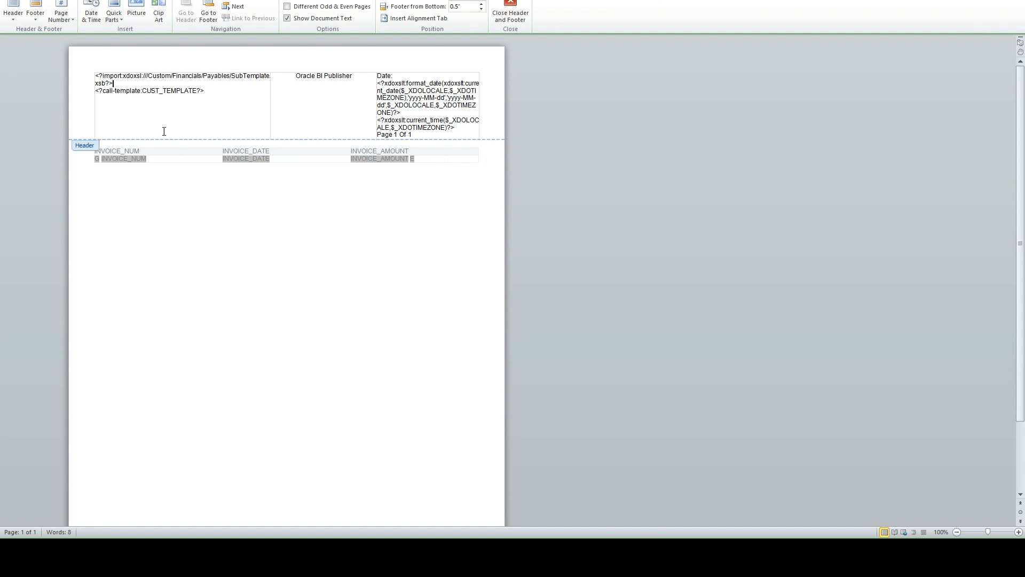
left_click(126, 84)
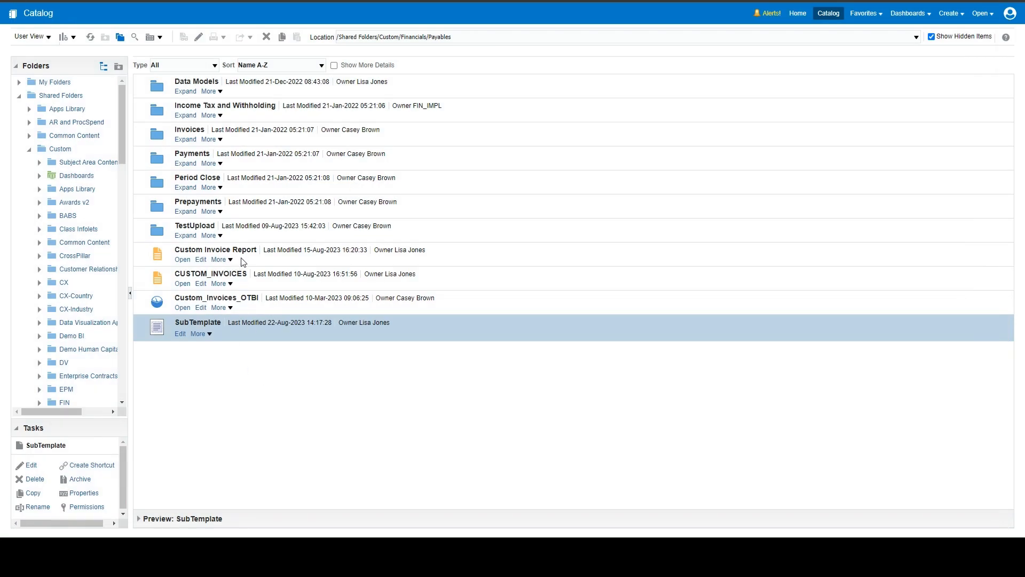
- Run Custom Invoice Report to check the header logo, and compare it with the Company Logo picture in SubTemplate.rtf
left_click(243, 262)
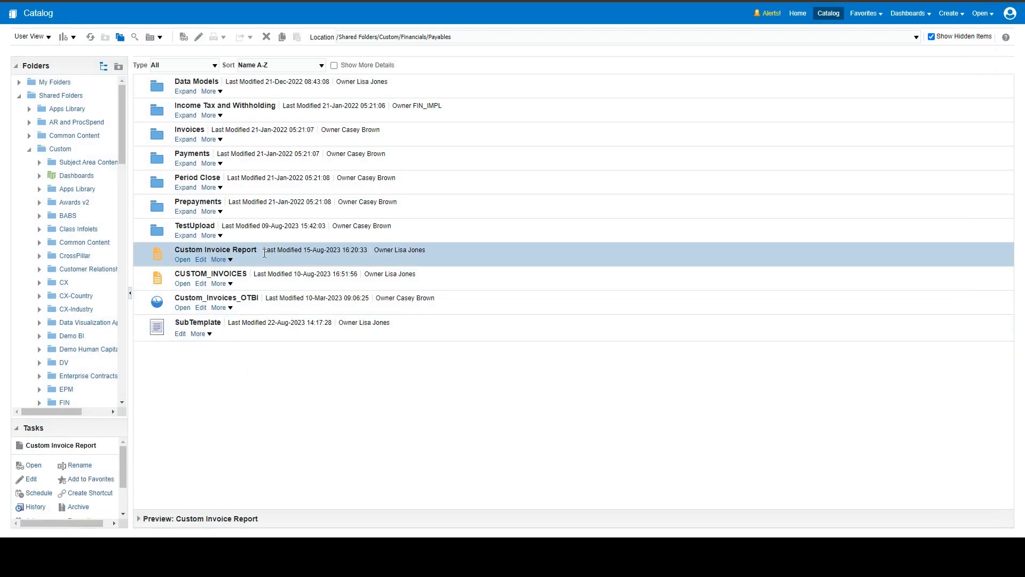
left_click(184, 261)
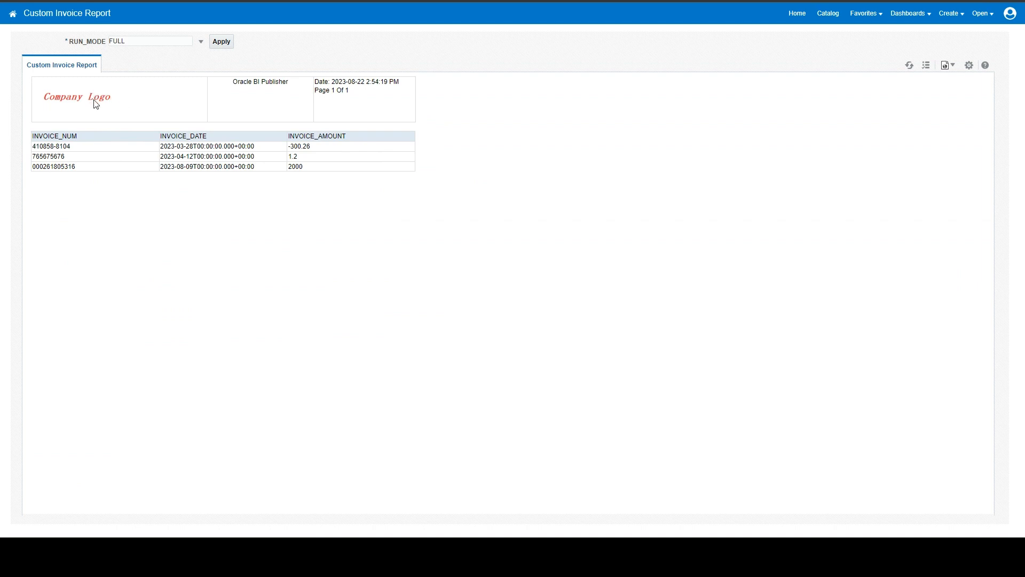
left_click(833, 15)
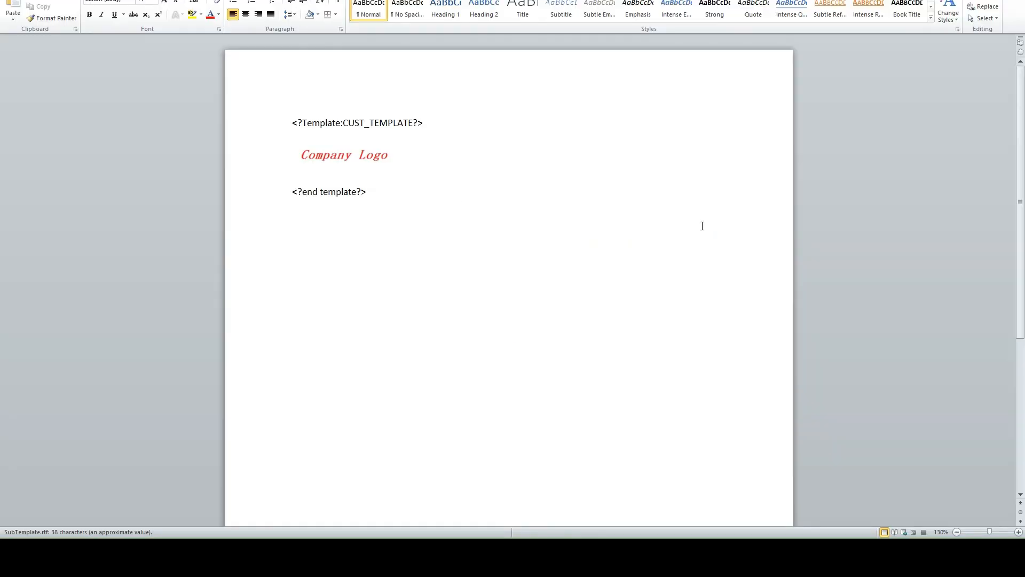
left_click(353, 175)
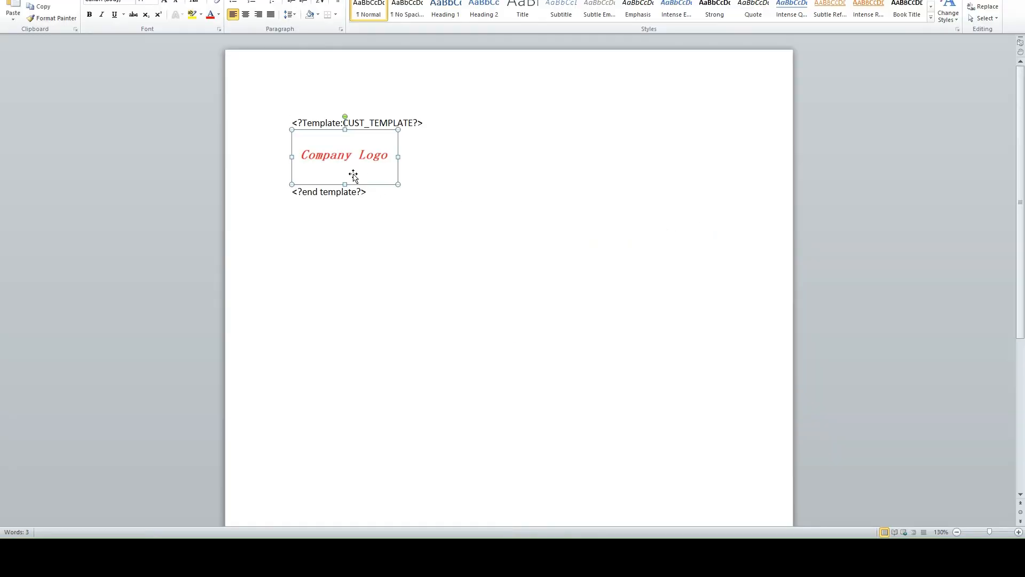
left_click(468, 173)
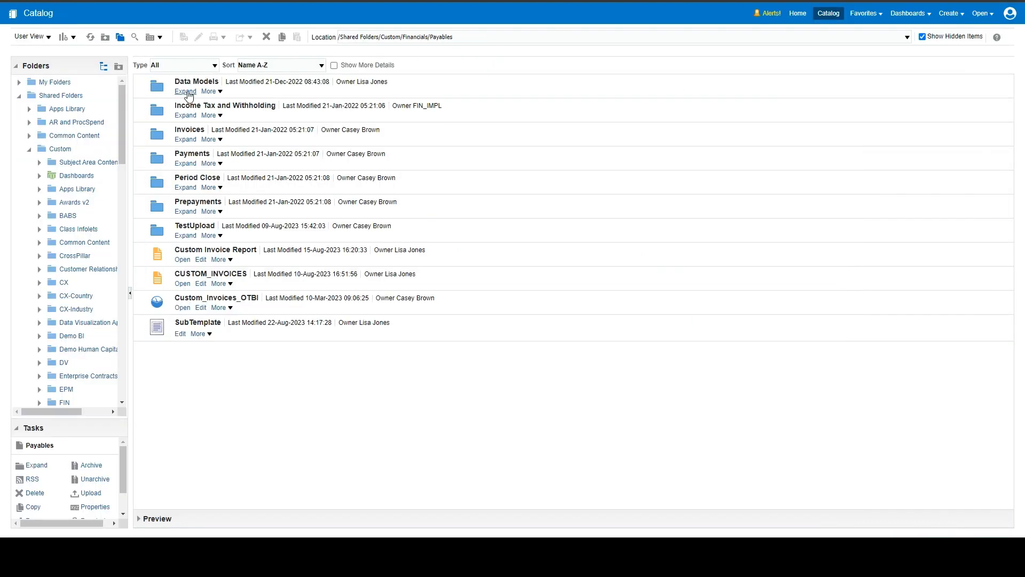
- Open the CUST_INVOICES data model from the Data Models folder and add GL_DATE to the Inv data set's SELECT list
left_click(187, 92)
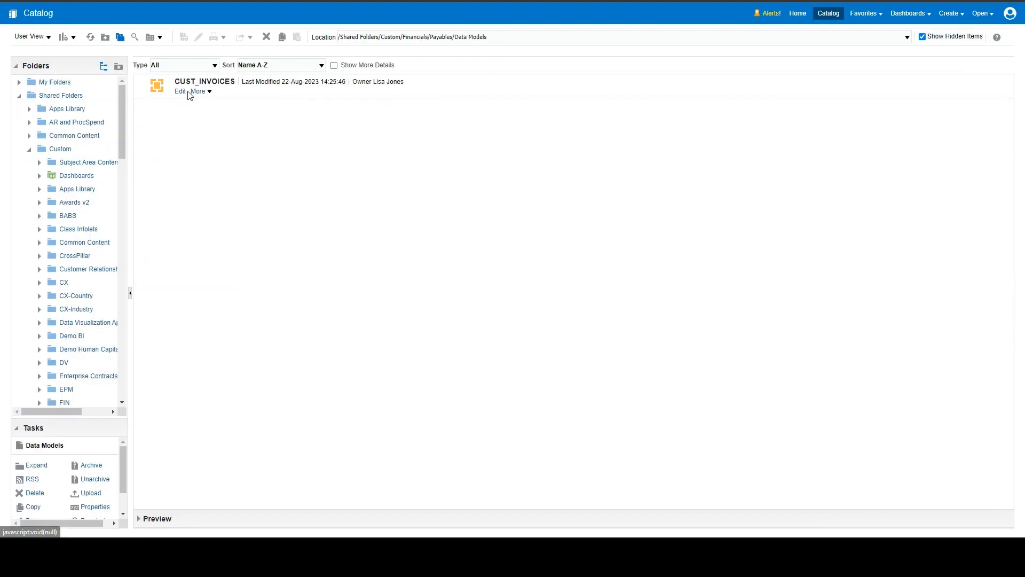
left_click(180, 92)
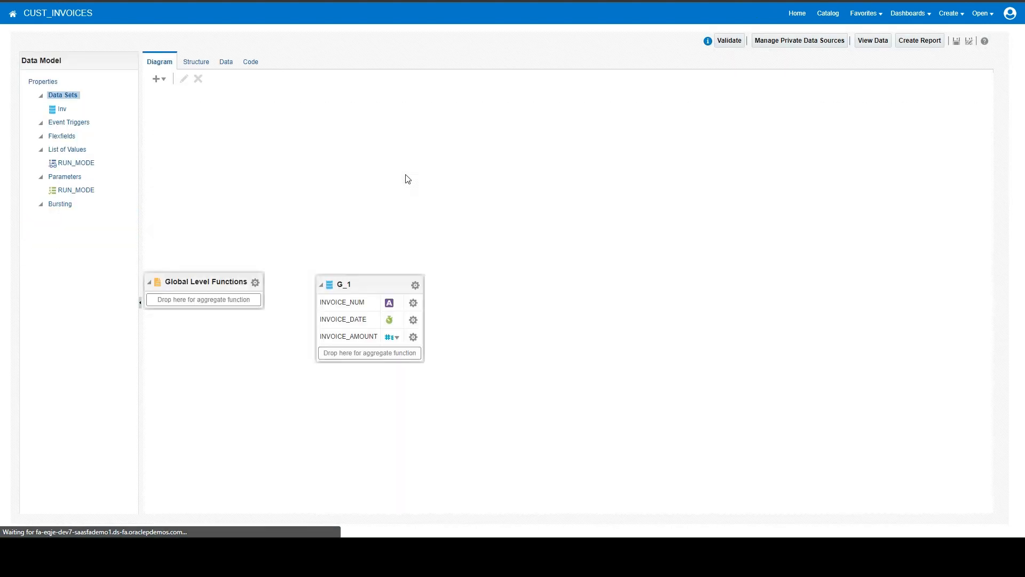
left_click(183, 79)
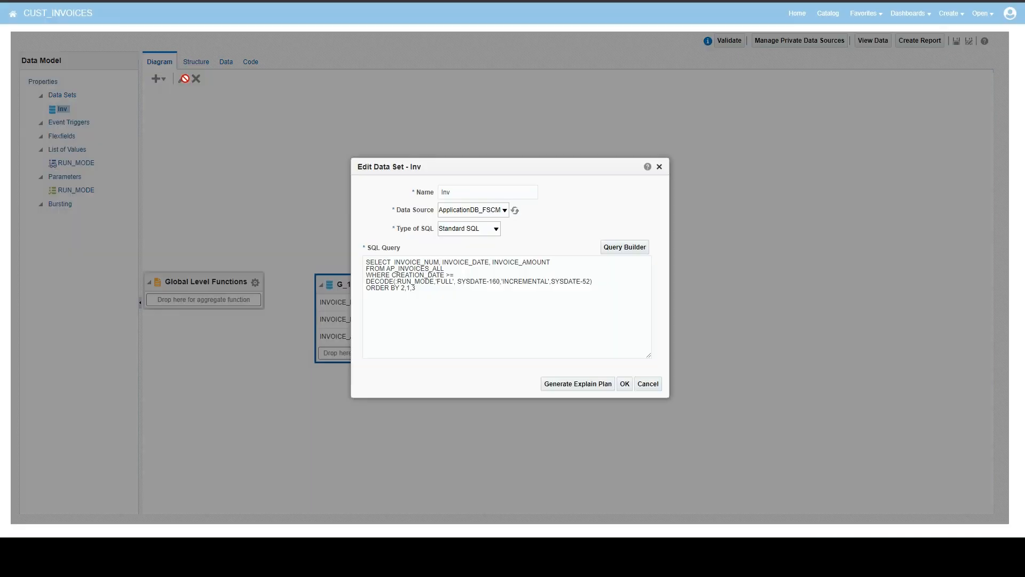
left_click(577, 259)
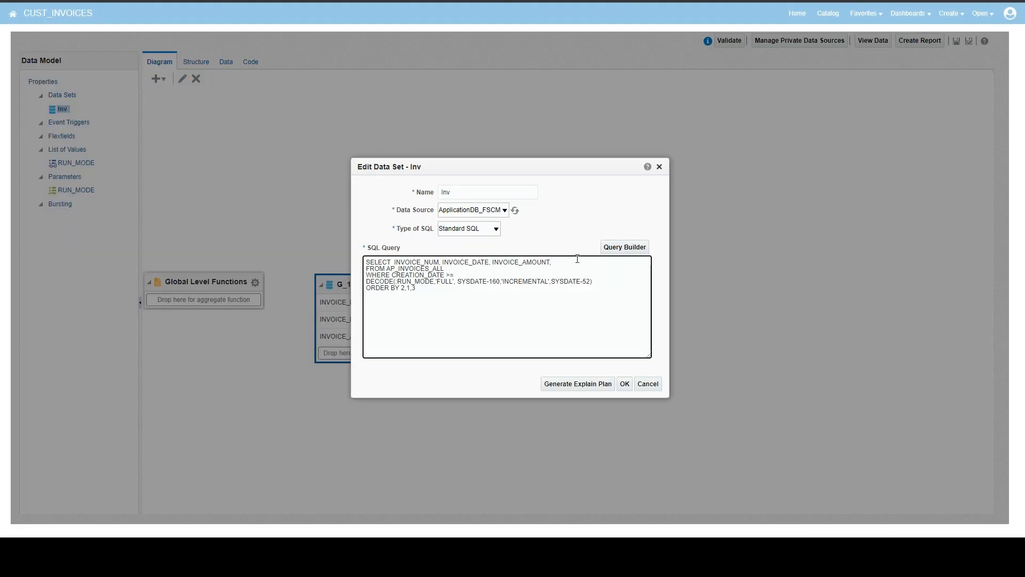
type("GL_DATE")
left_click(625, 384)
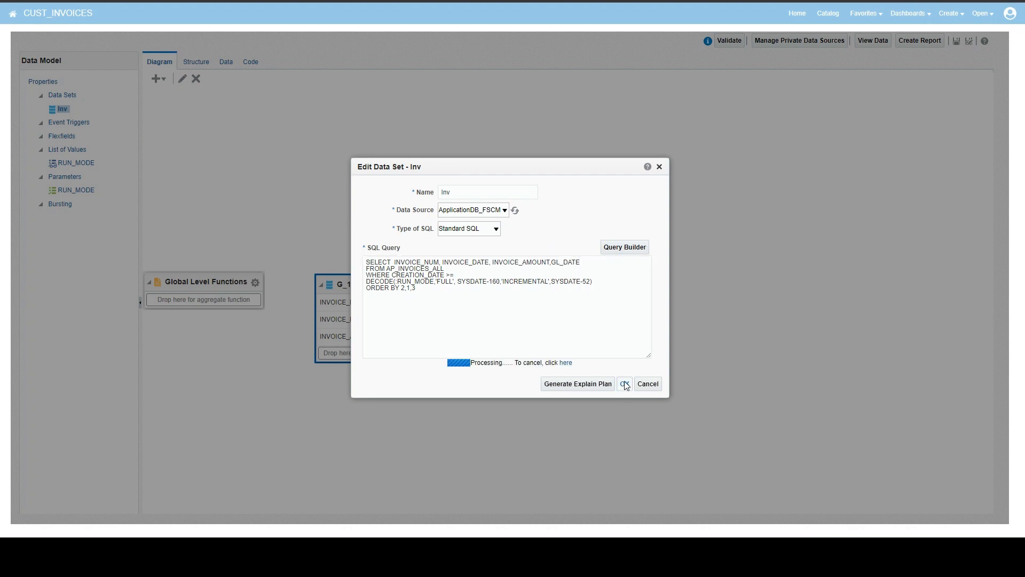
- View the data model's output for RUN_MODE FULL with 5 rows, save the data model, and return to the catalog
left_click(872, 40)
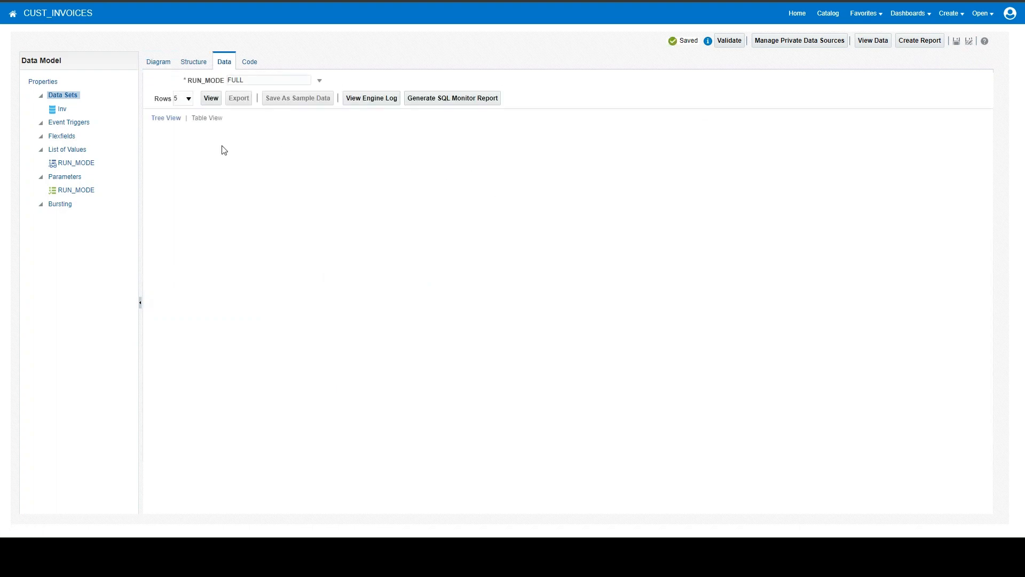
left_click(211, 99)
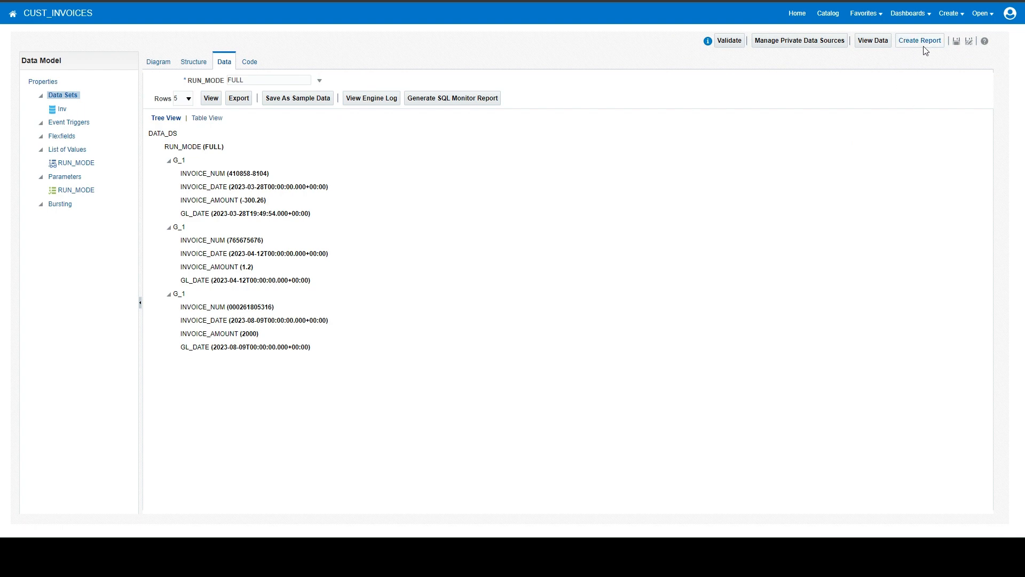
left_click(957, 41)
left_click(834, 18)
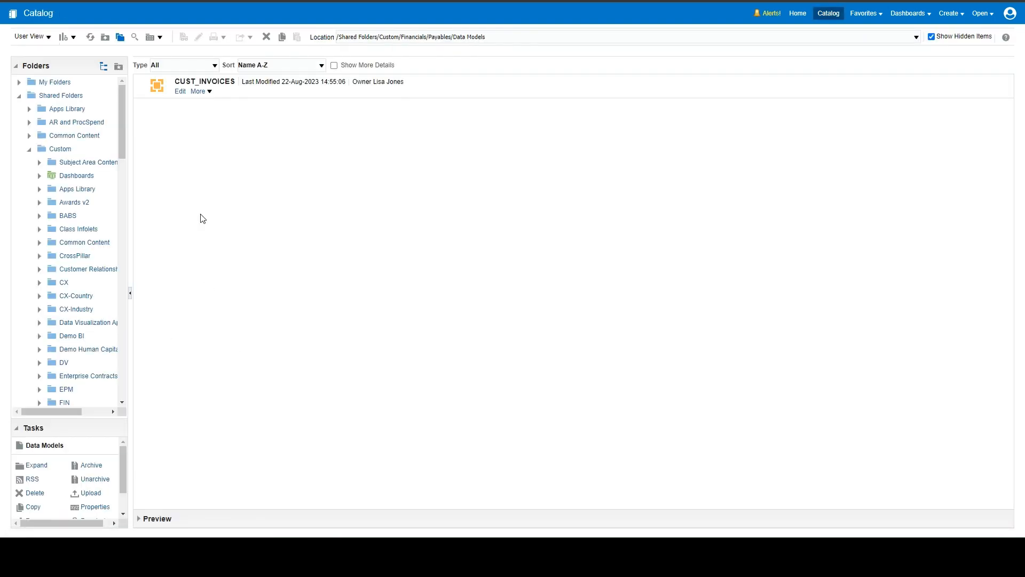
- Widen the catalog's folder pane and open the Payables folder under Custom > Financials
left_click_drag(130, 252, 203, 251)
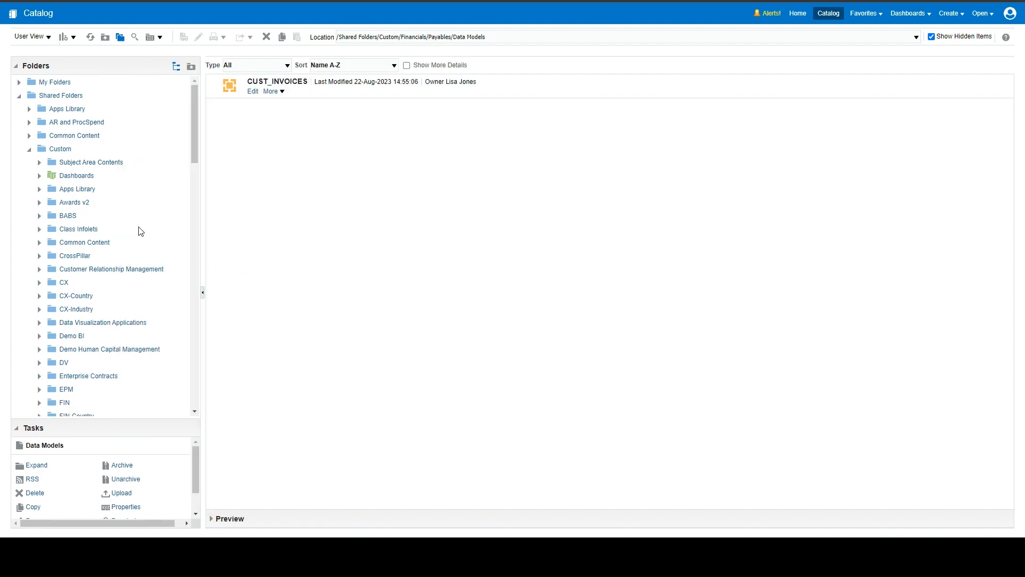
left_click(60, 149)
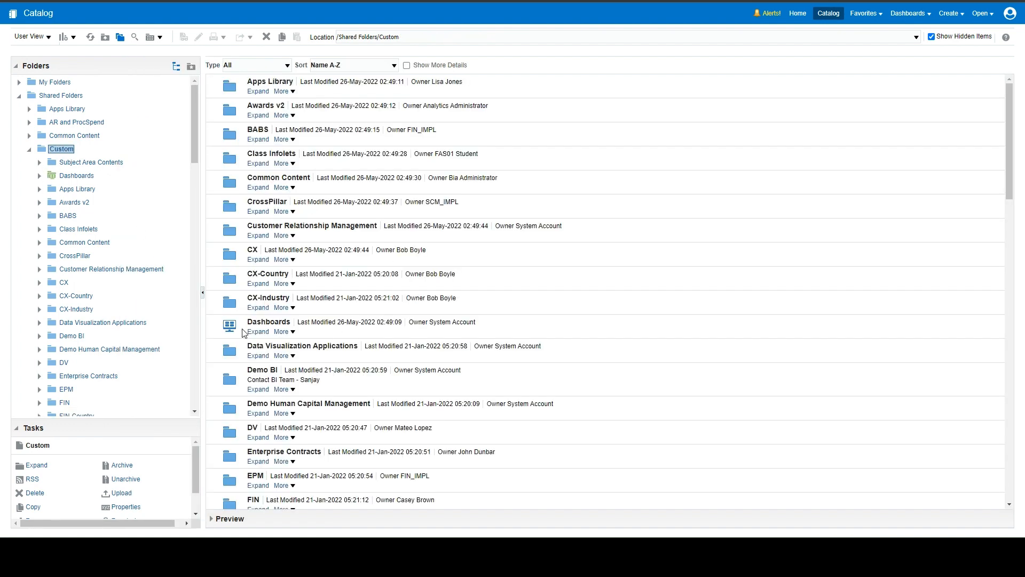
scroll(69, 296, "down", 4)
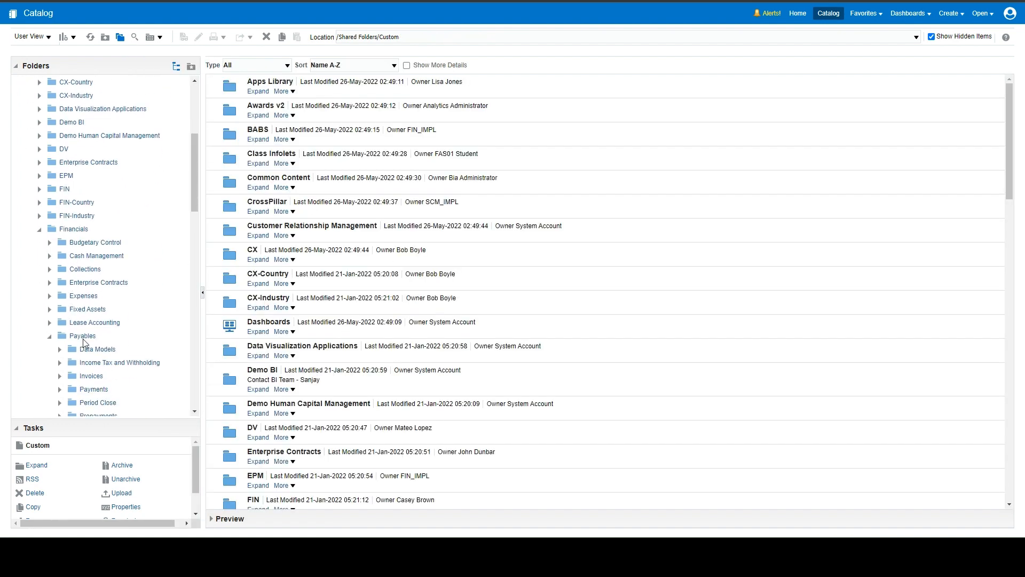
left_click(82, 336)
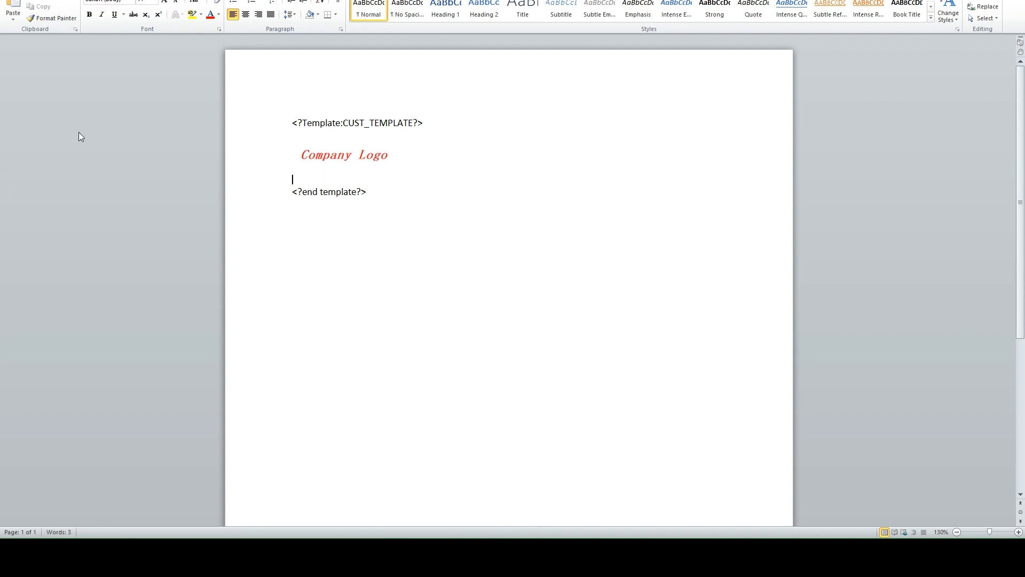
- In SubTemplate.rtf in Word, copy the <?end template?> tag and try pasting it on the line above
key("shift+End")
key("ctrl+c")
key("Up")
key("ctrl+v")
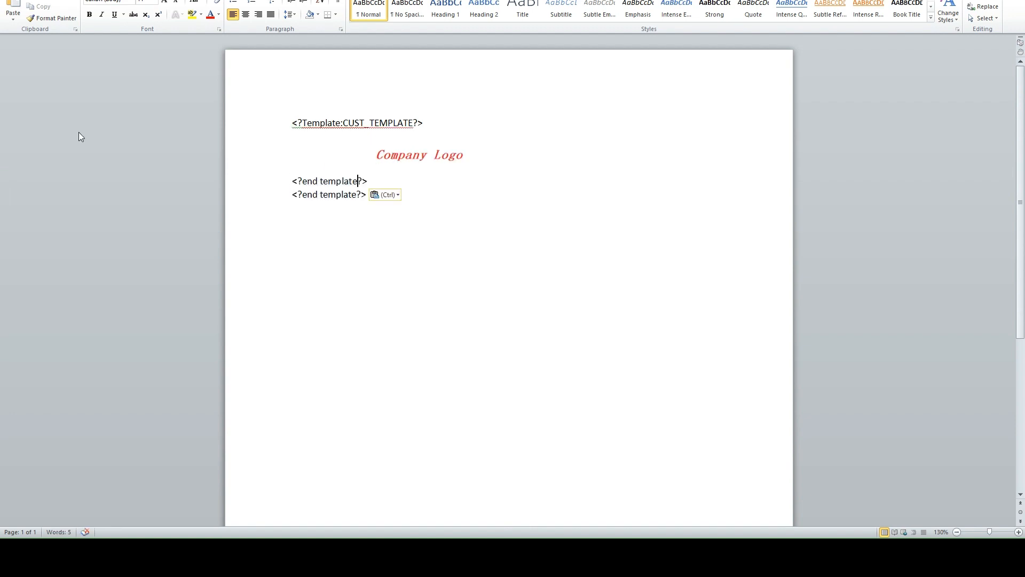
key("Left")
key("ctrl+shift+Left")
key("ctrl+shift+Left")
key("ctrl+z")
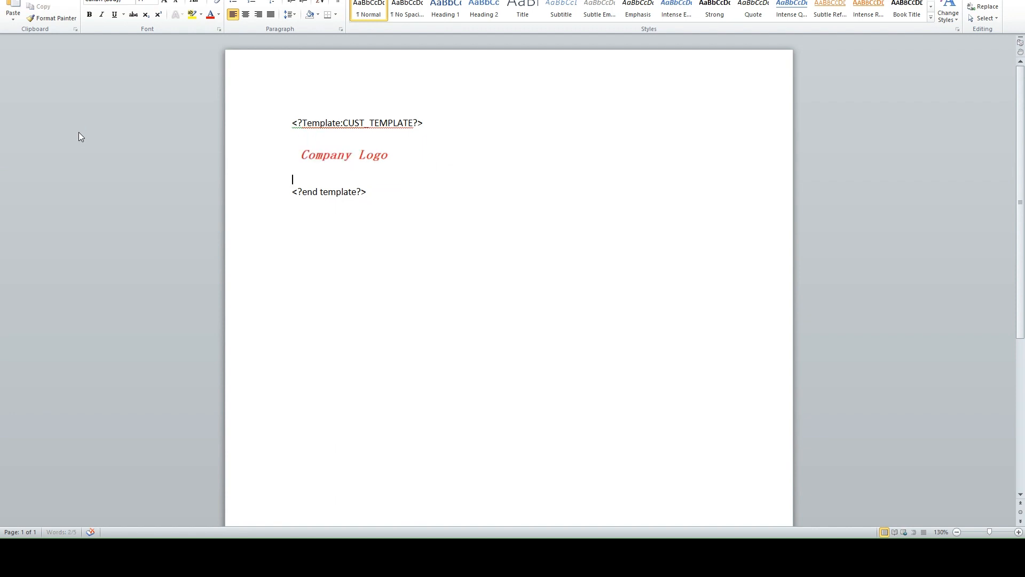
- Strip the formatting from the copied tag by passing it through the Windows Run dialog
key("super+r")
key("ctrl+v")
key("ctrl+a")
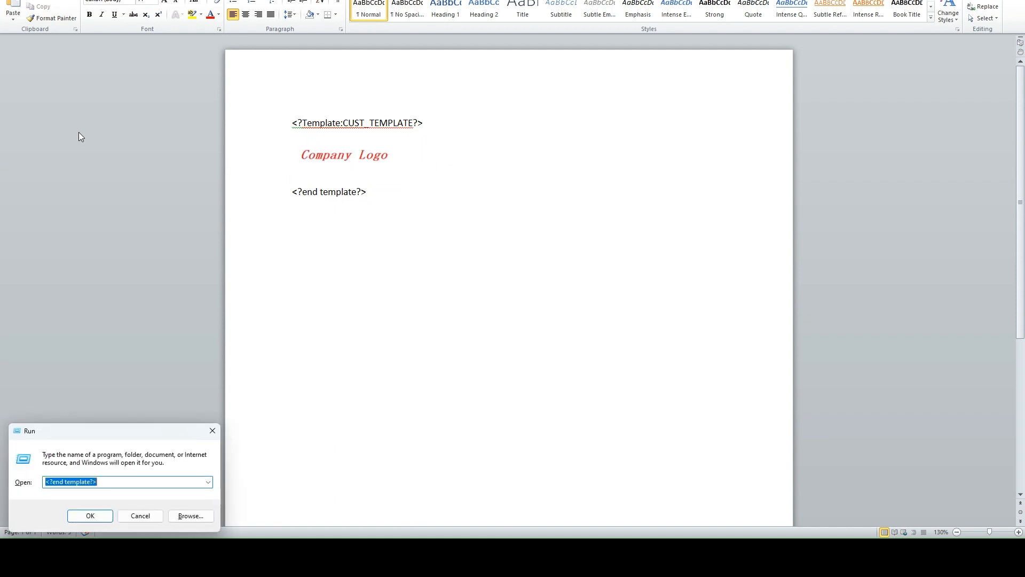
key("ctrl+x")
key("Escape")
- Try pasting the plain-text tag on the line with the Company Logo picture
left_click(369, 181)
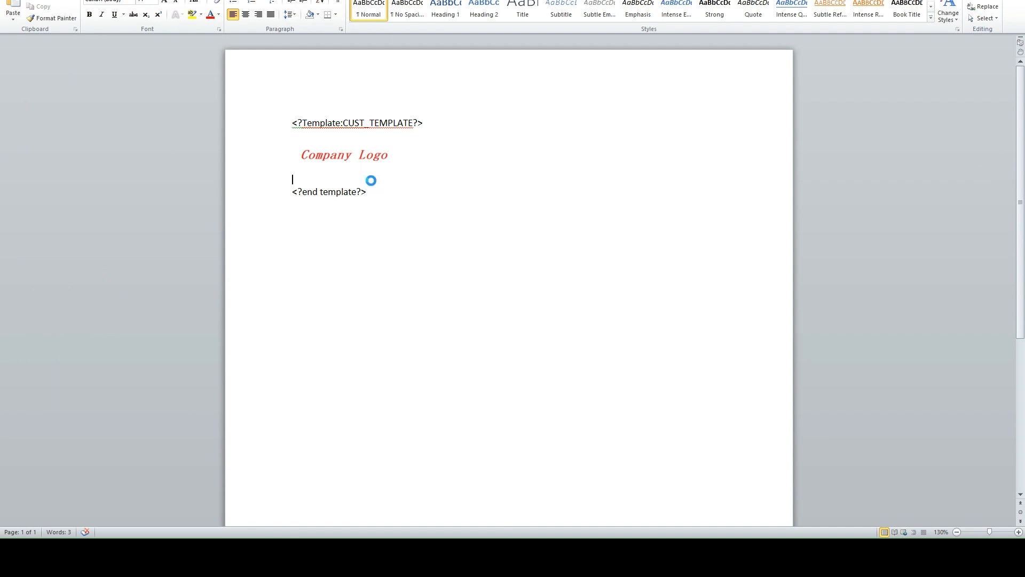
key("ctrl+v")
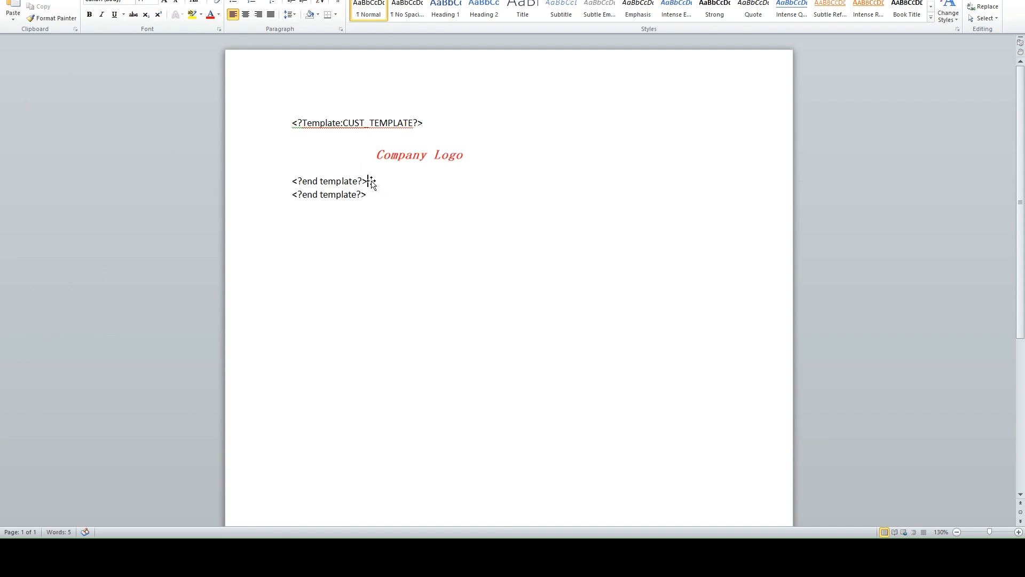
key("ctrl+z")
key("Return")
key("ctrl+v")
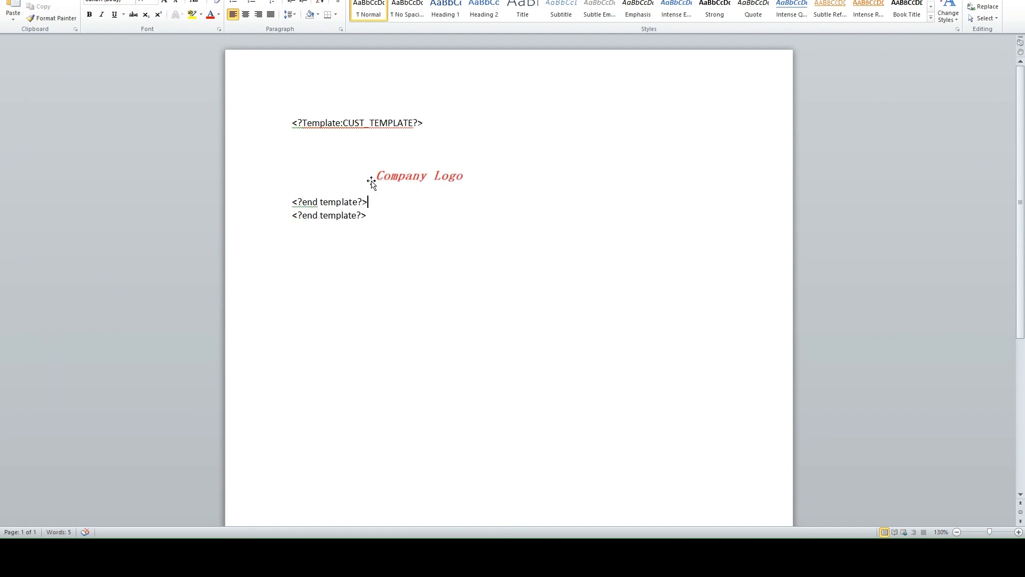
key("ctrl+z")
- Paste the plain-text tag on its own line between the logo and the closing tag, and remove the extra blank line
key("Return")
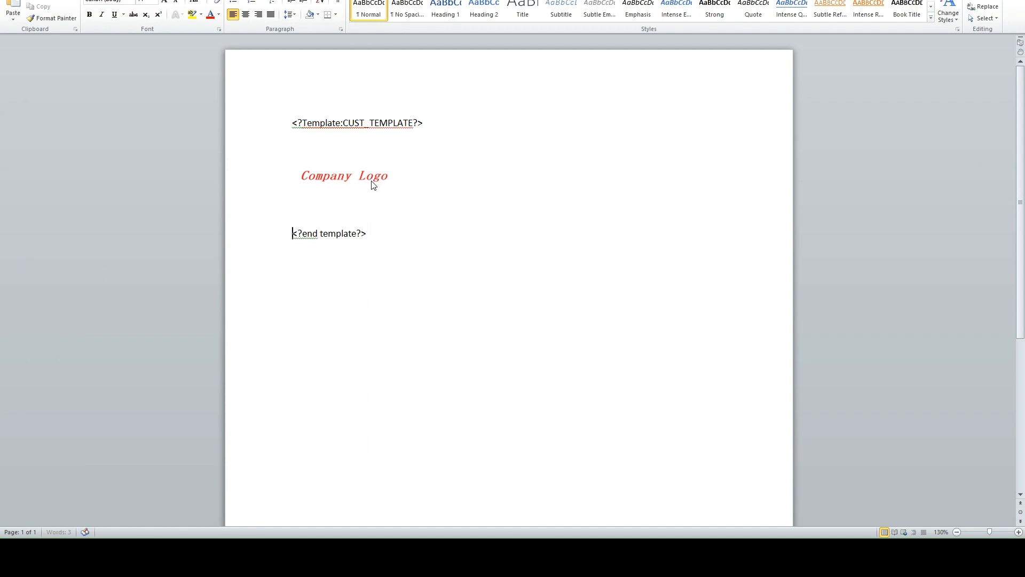
key("ctrl+v")
left_click(372, 182)
key("Escape")
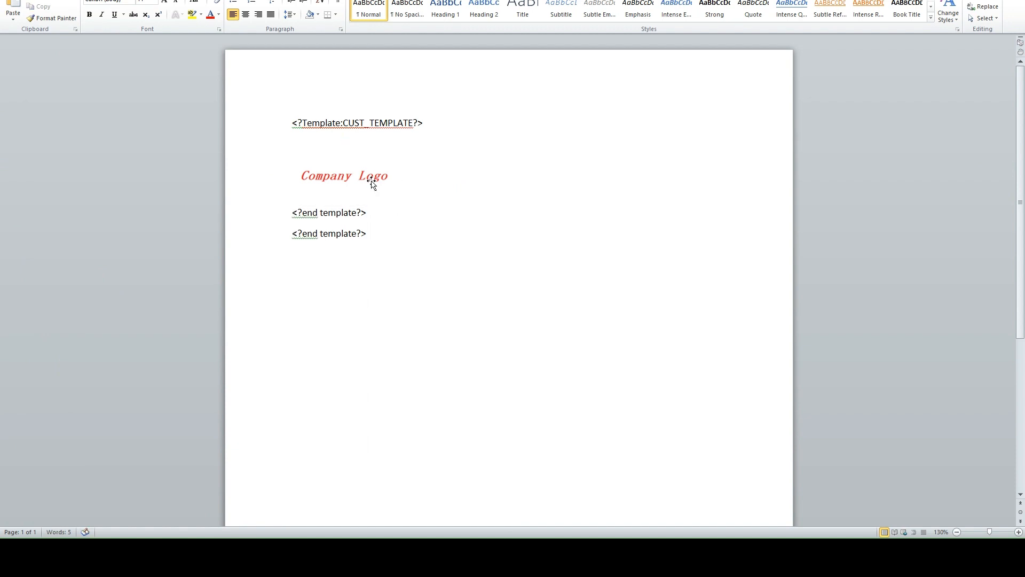
key("BackSpace")
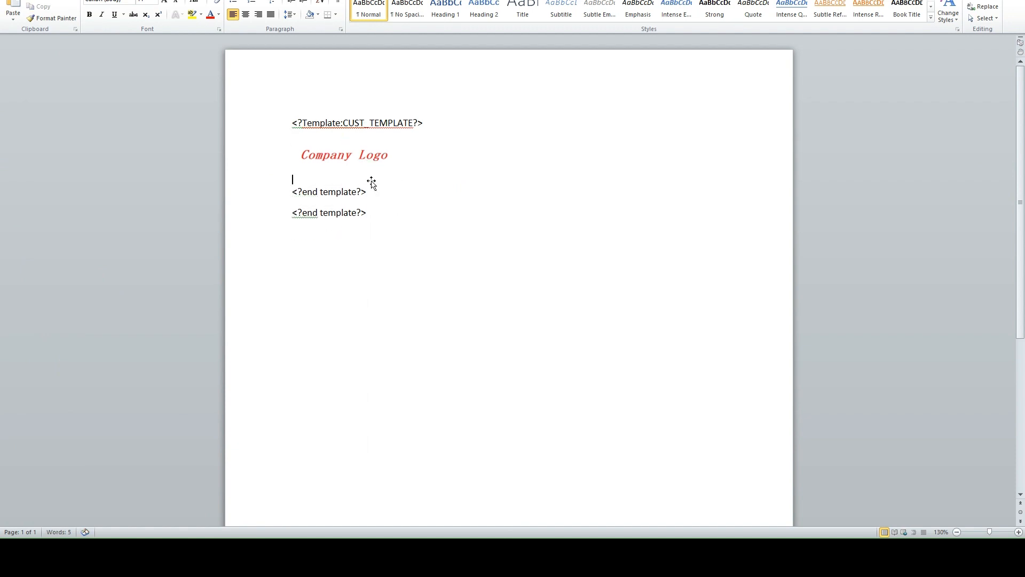
- Change the pasted tag to <?GL_DATE?> and switch back to the BI Publisher catalog
left_click_drag(304, 192, 352, 193)
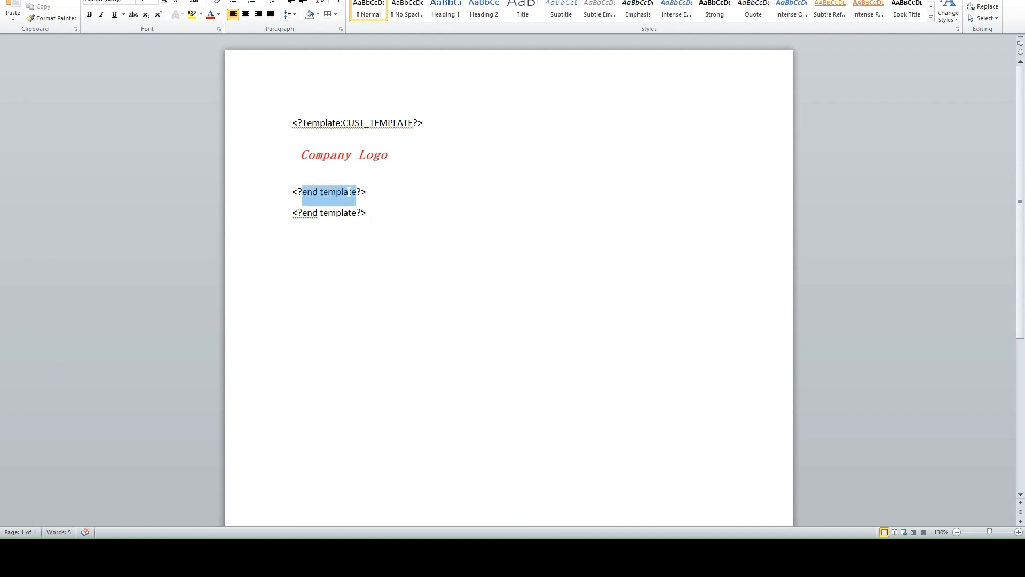
type("GL")
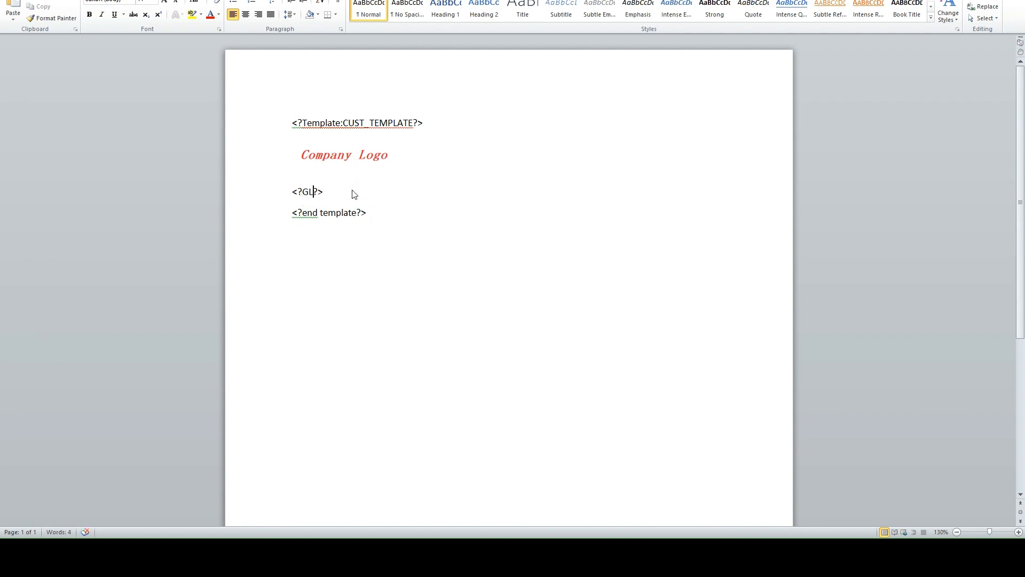
type("_DATE")
left_click(1014, 1)
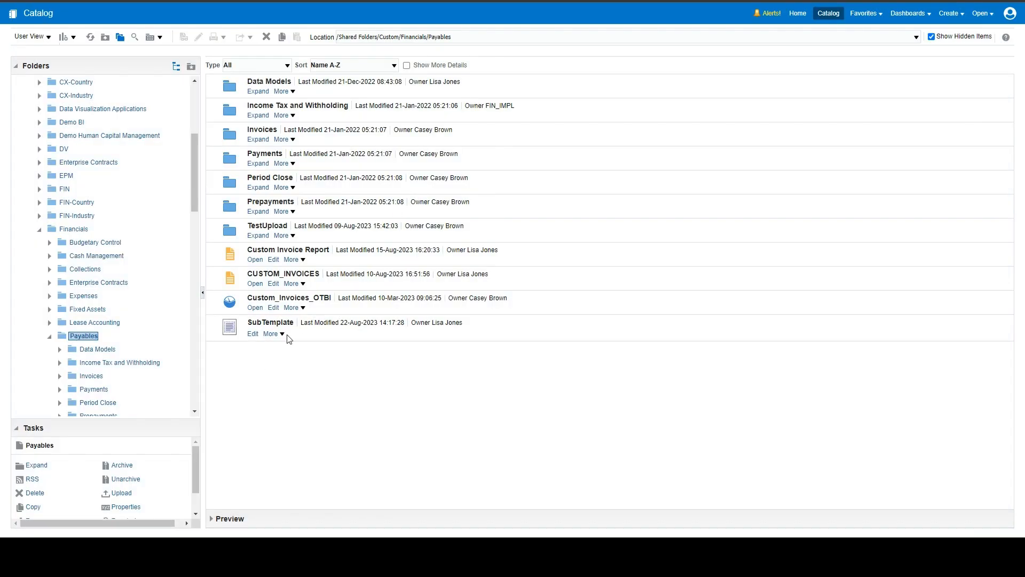
- Open SubTemplate for editing and choose SubTemplate.rtf from the Test folder as the template file to upload
left_click(252, 335)
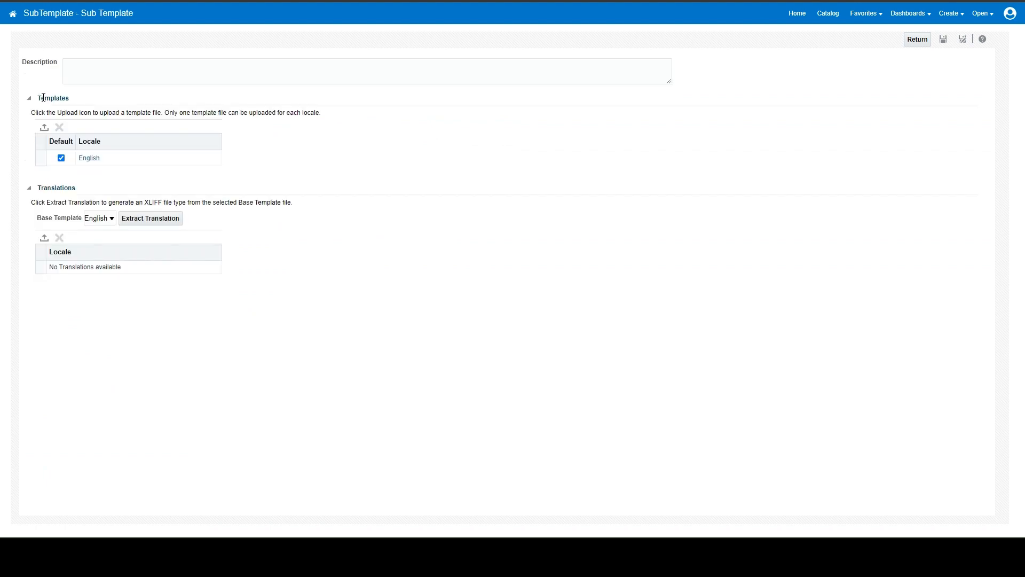
left_click(44, 127)
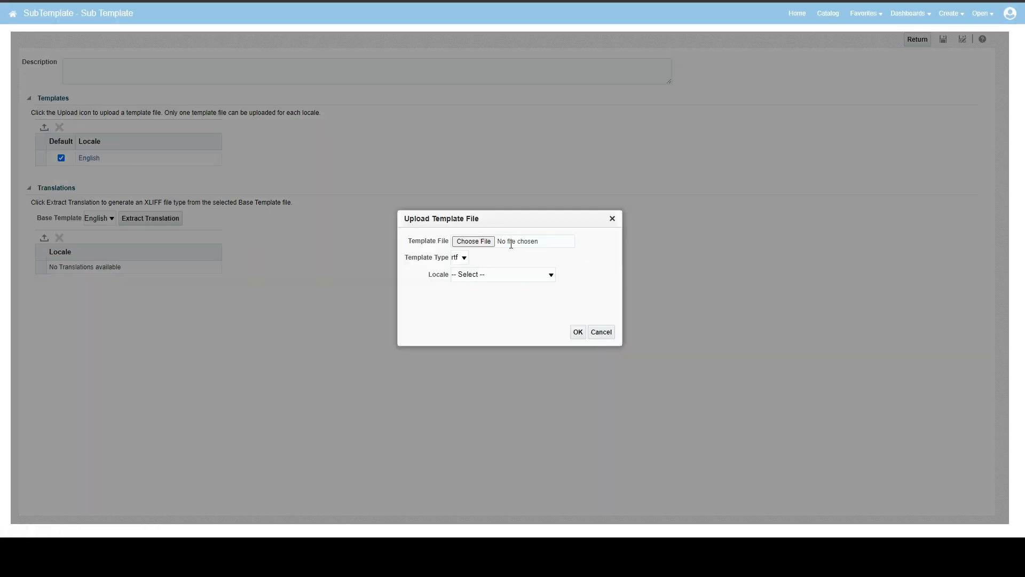
left_click(490, 241)
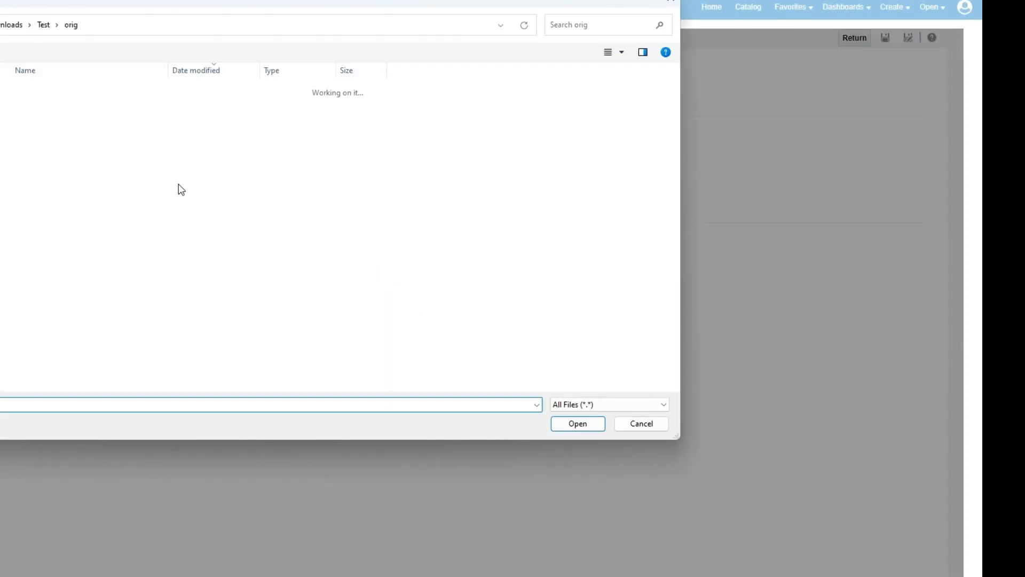
double_click(45, 110)
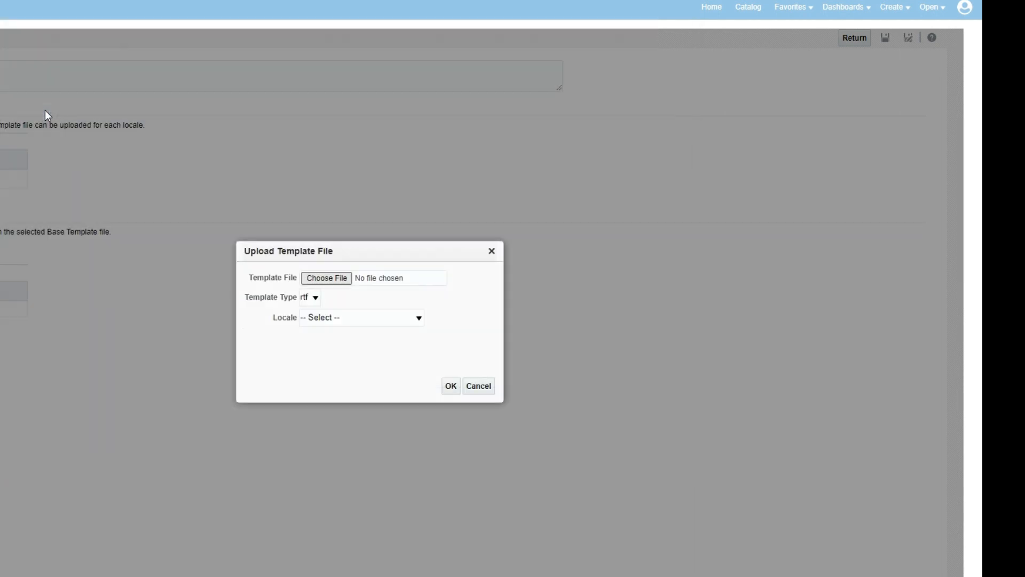
left_click(332, 320)
left_click(337, 279)
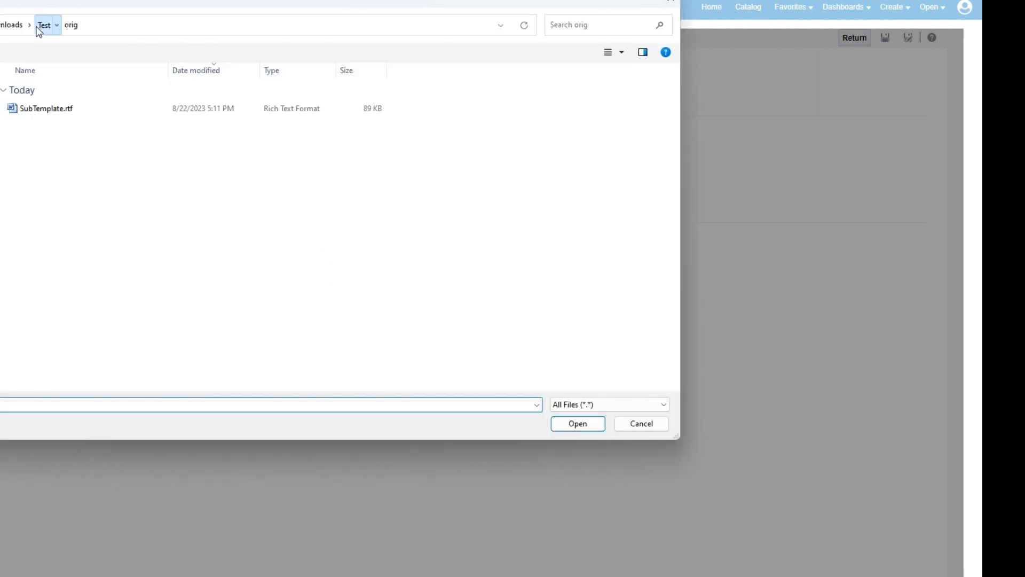
left_click(42, 25)
double_click(64, 111)
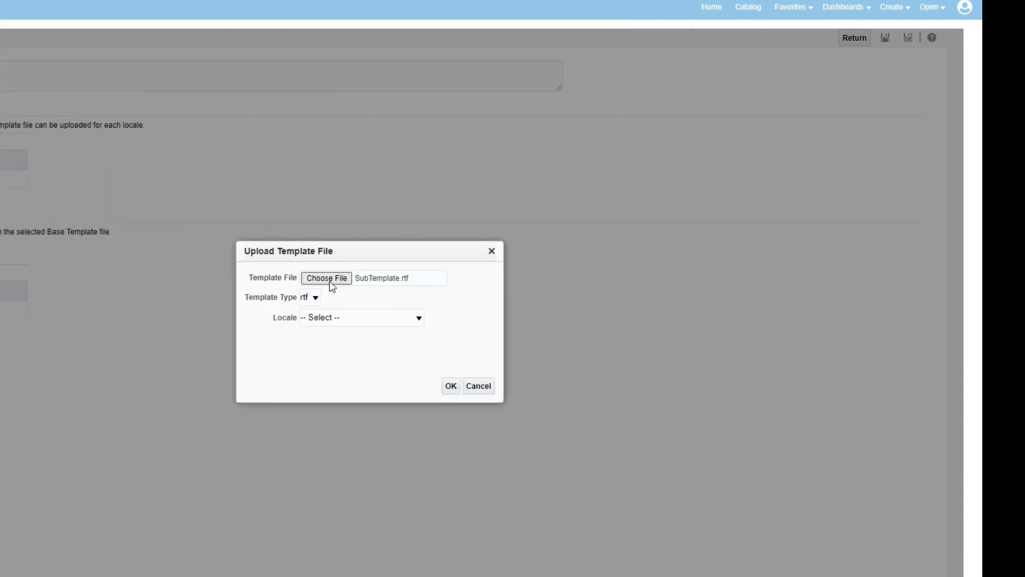
- Upload the file for the English locale, overwriting the existing template, and save the sub template
left_click(329, 321)
left_click(328, 318)
key("e")
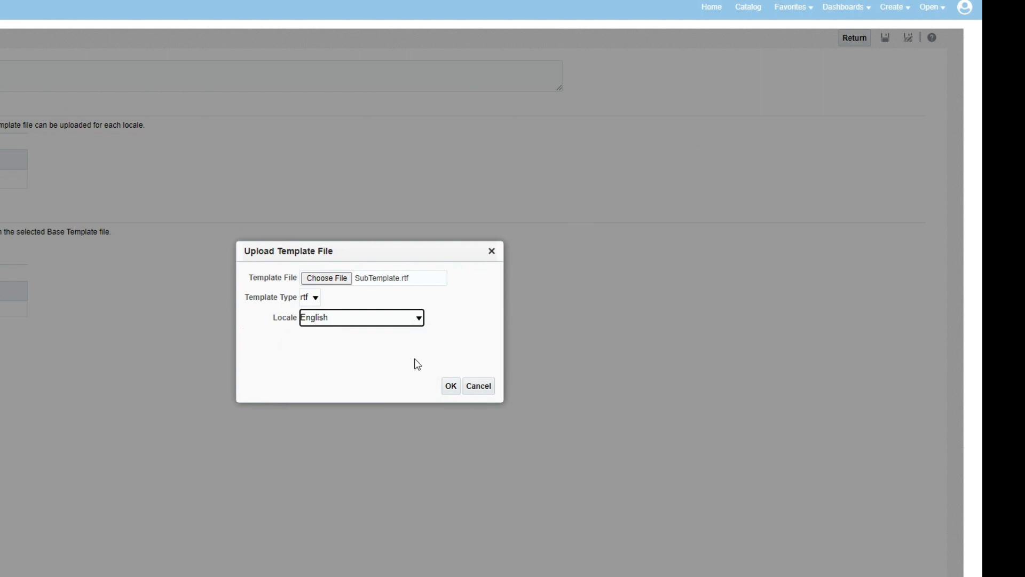
left_click(452, 387)
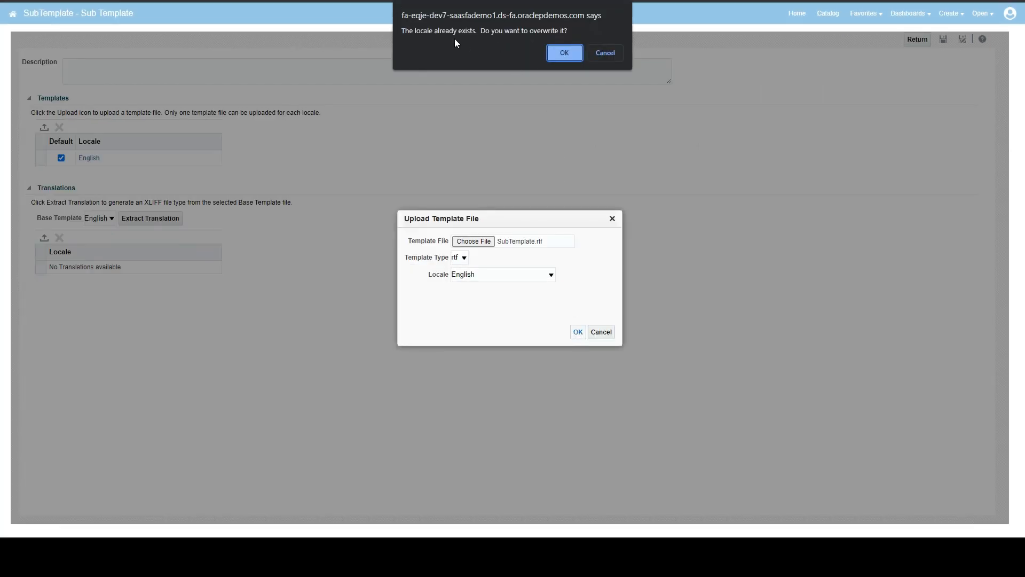
left_click(563, 53)
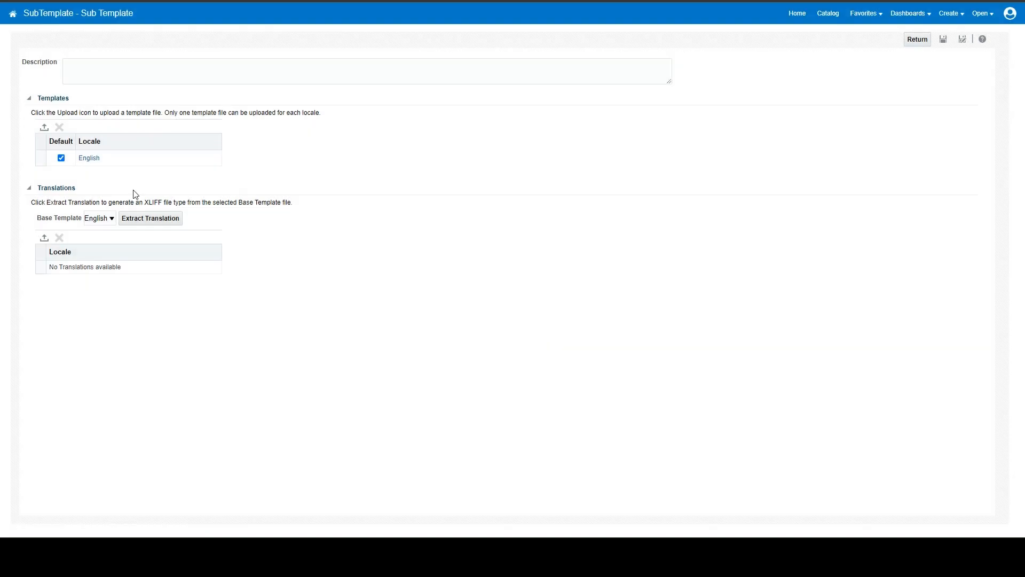
left_click(944, 42)
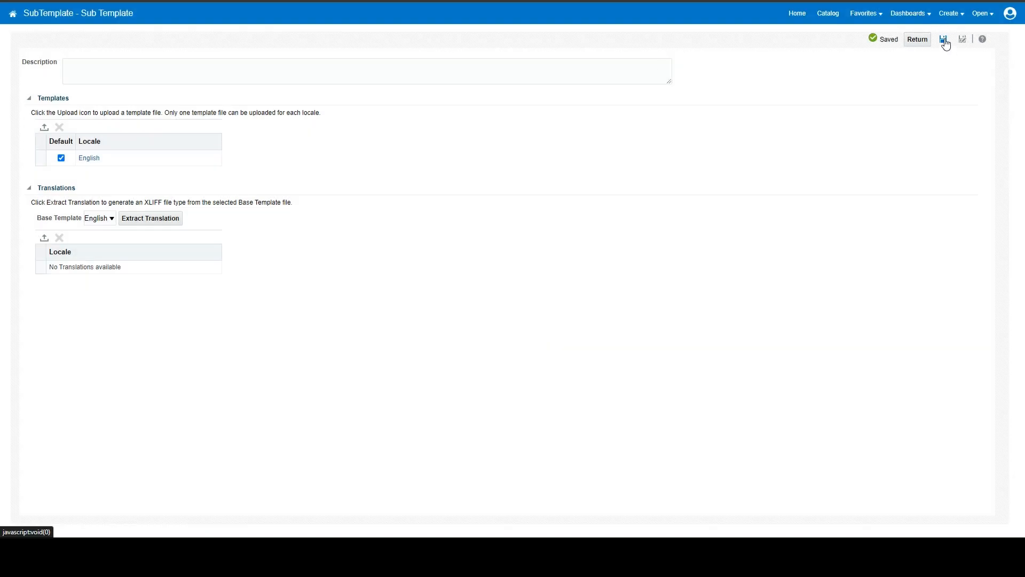
- Clear the report and data model object cache in the Publisher administration's cache management
left_click(830, 14)
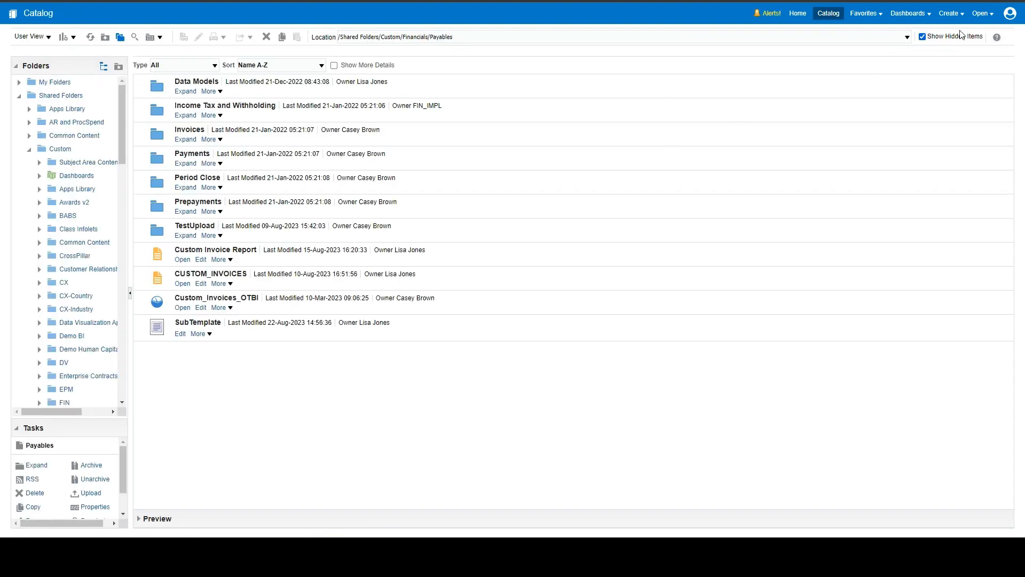
left_click(1010, 14)
left_click(985, 66)
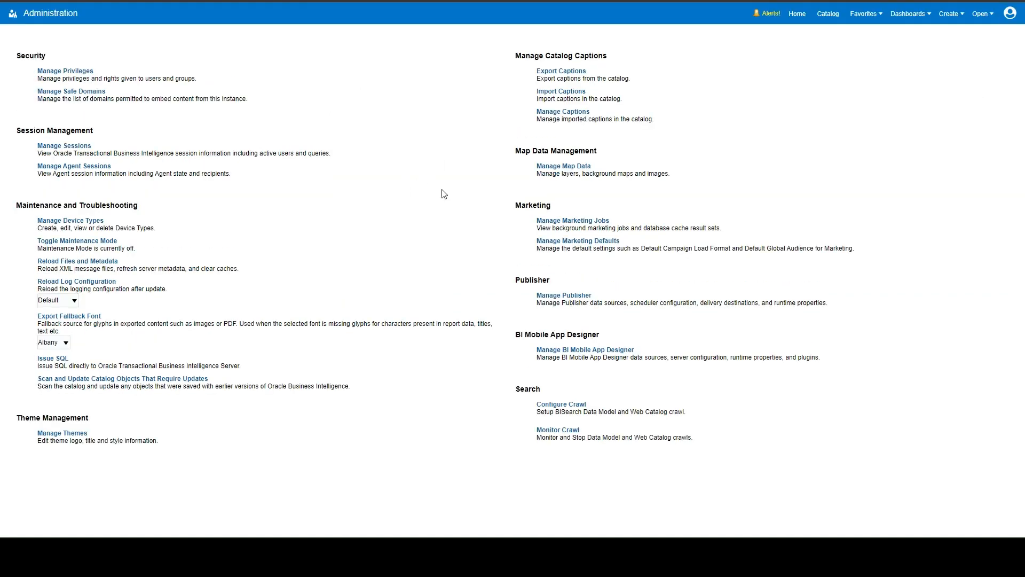
left_click(575, 300)
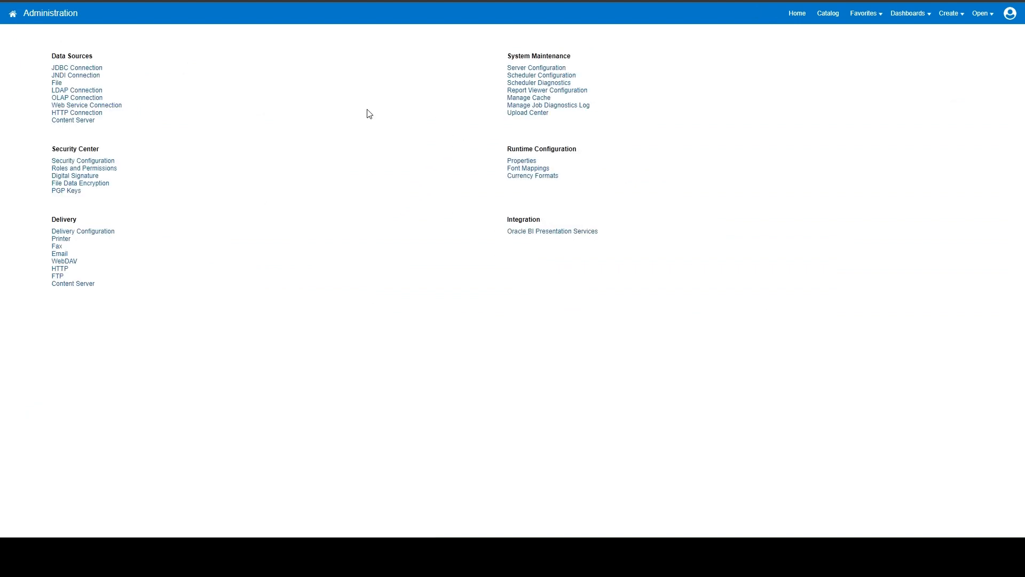
left_click(1010, 13)
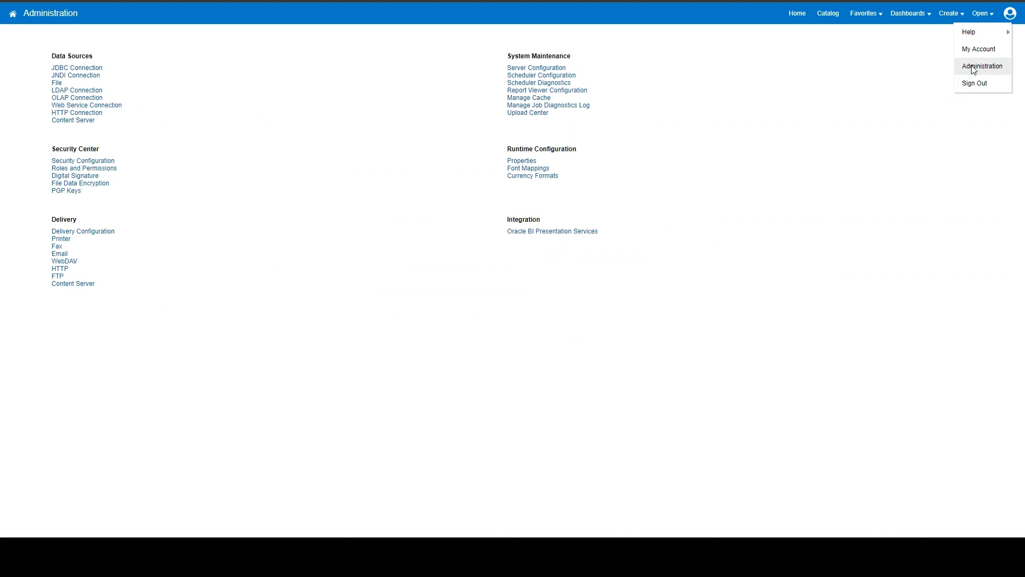
left_click(536, 103)
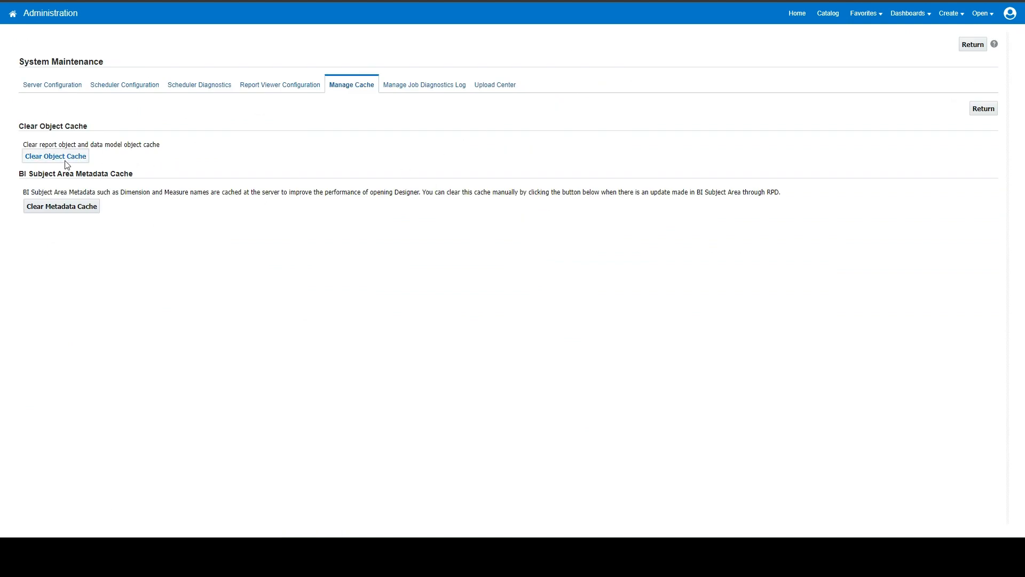
left_click(67, 158)
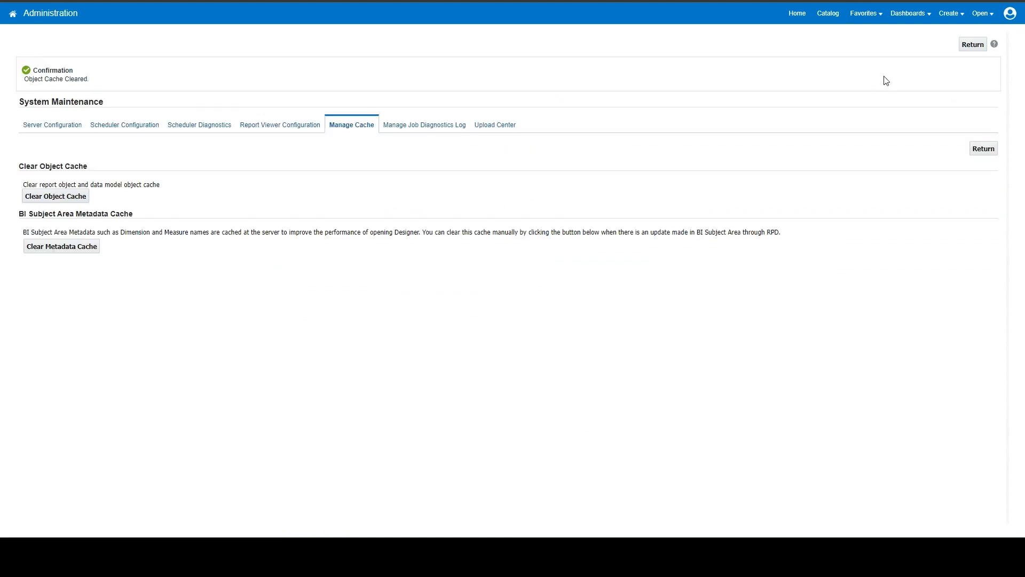
- Run Custom Invoice Report to check the GL date below the header logo, and return to the catalog
left_click(842, 17)
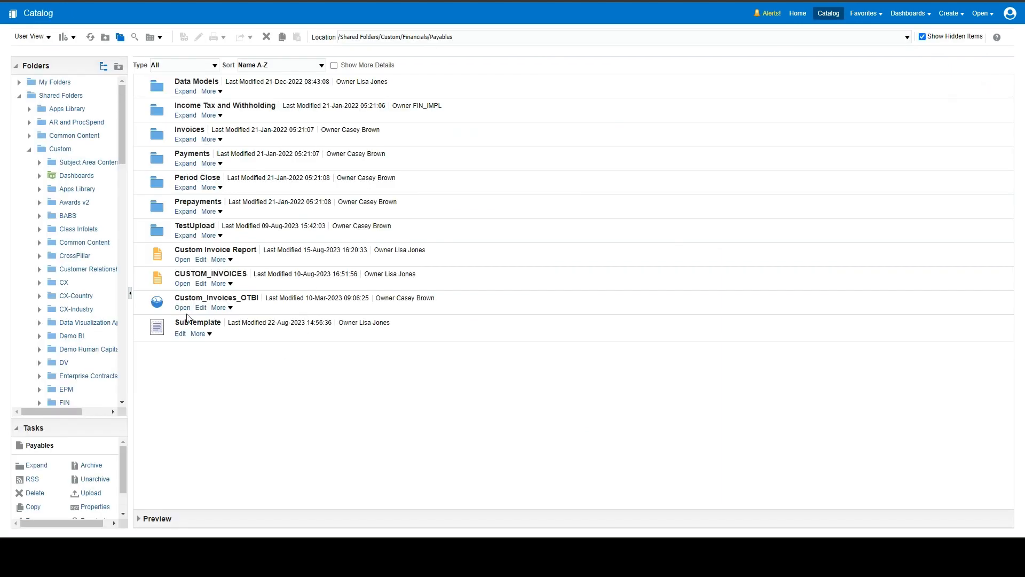
left_click(182, 260)
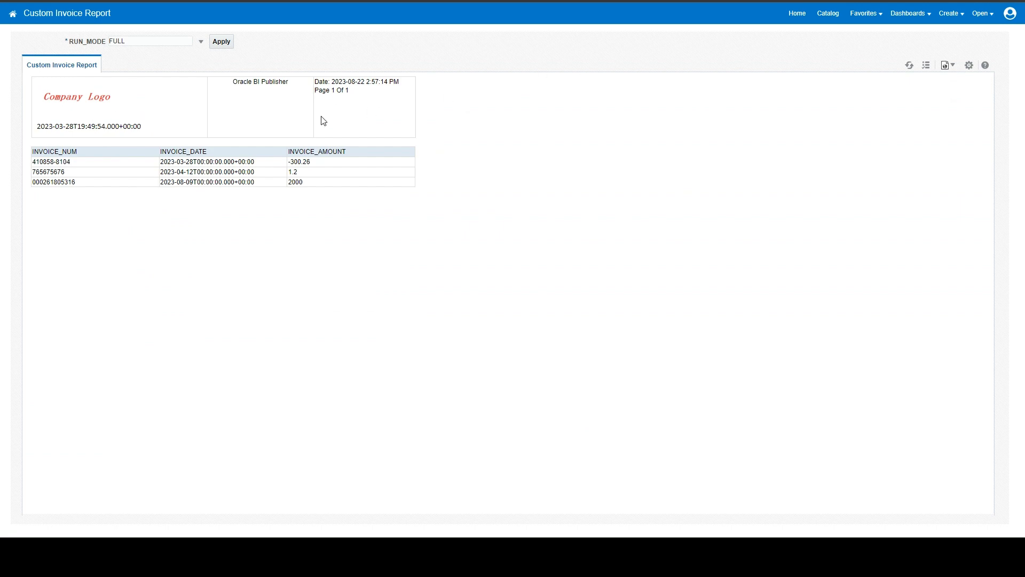
left_click(828, 16)
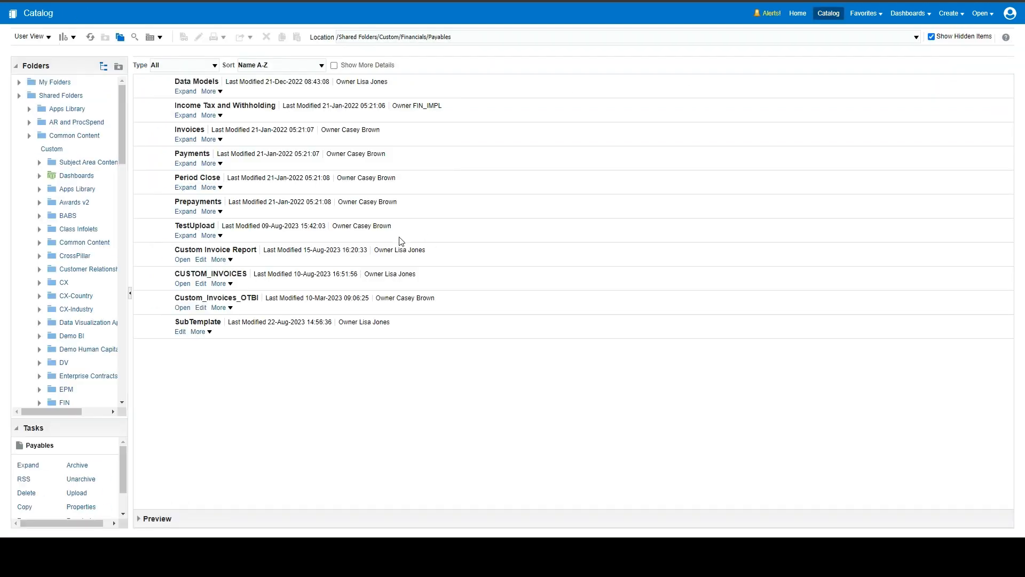